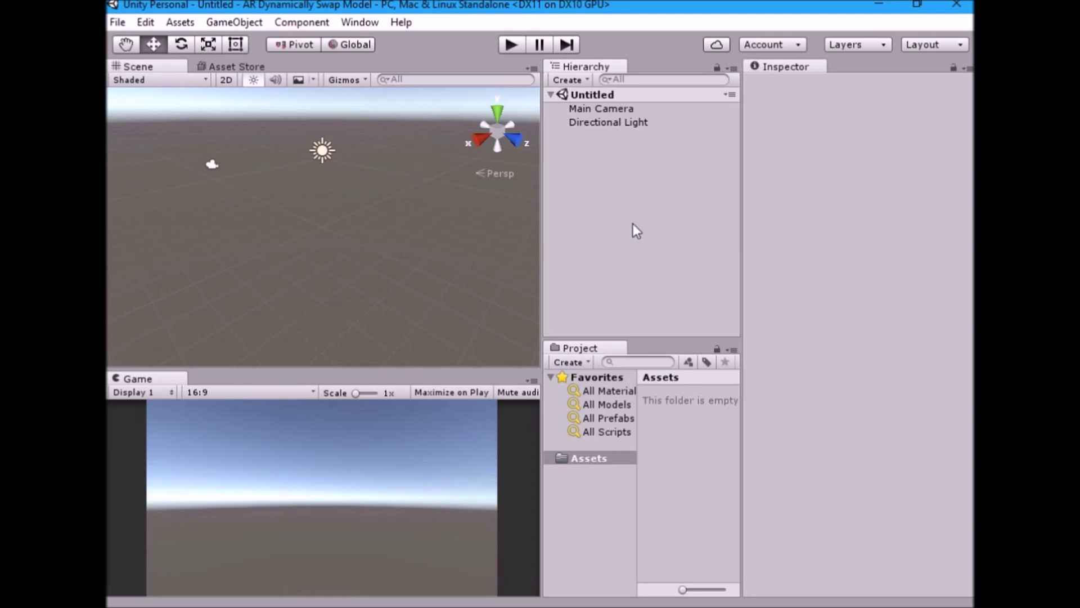
Delete the Directional Light and Main Camera from the Hierarchy
click(606, 124)
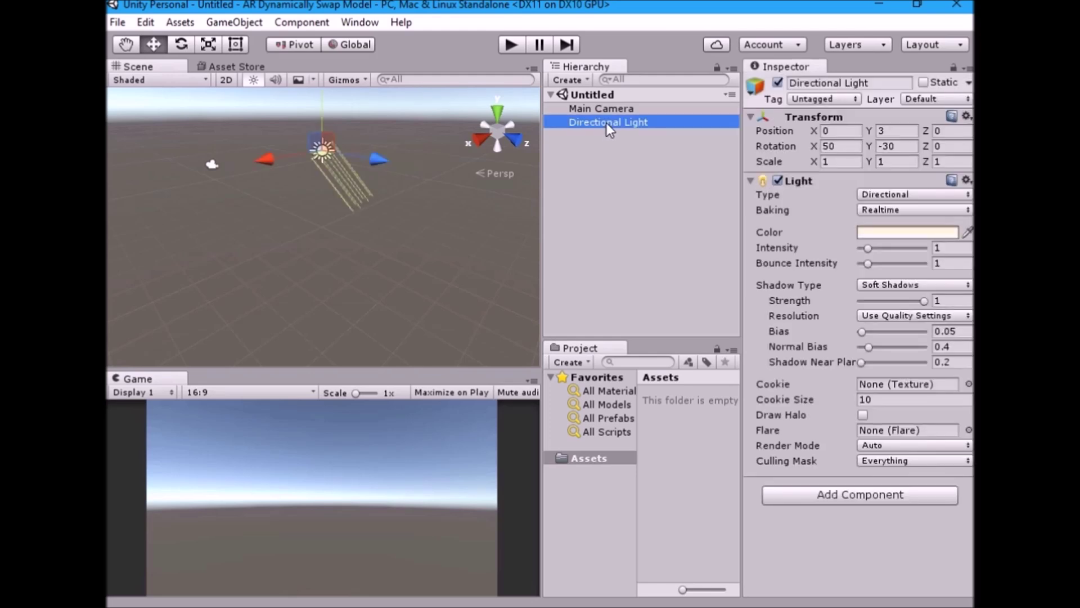
key(Delete)
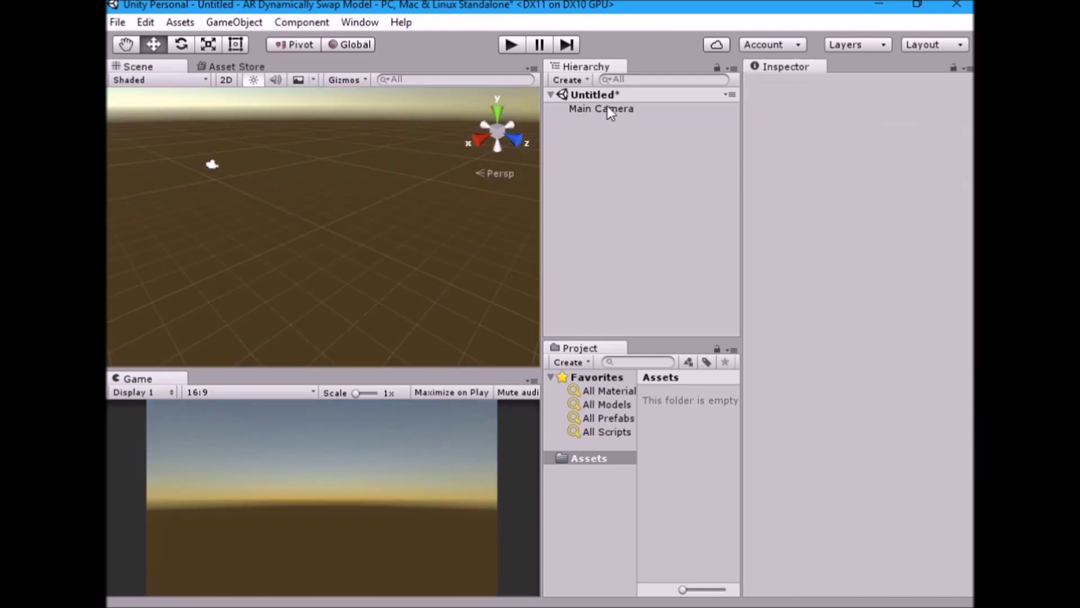
click(606, 107)
key(Delete)
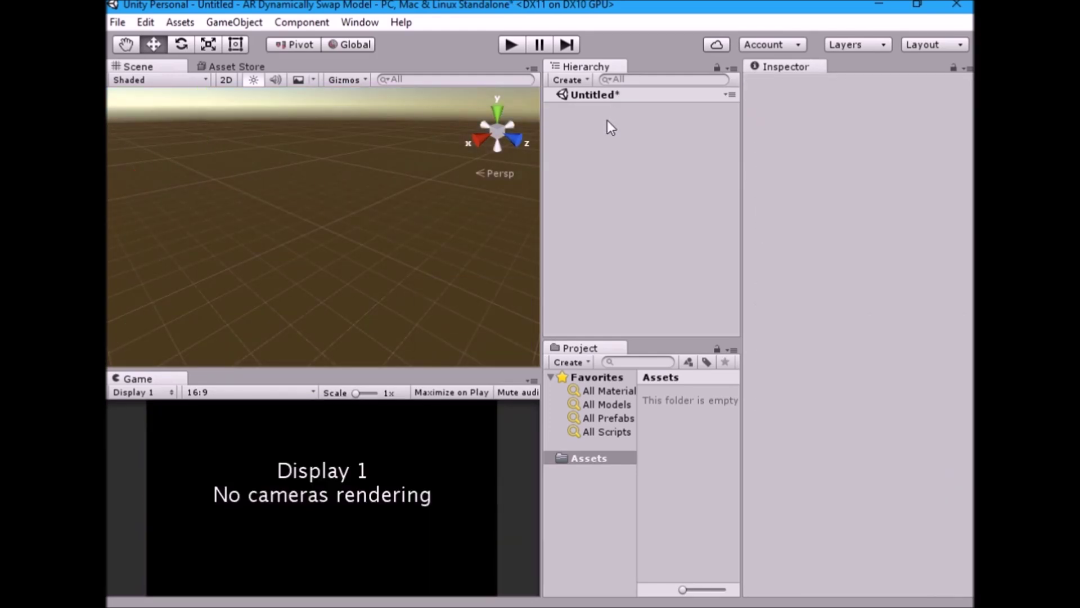
click(118, 22)
Create a new folder named _Scenes under Assets in the Save Scene dialog
click(148, 103)
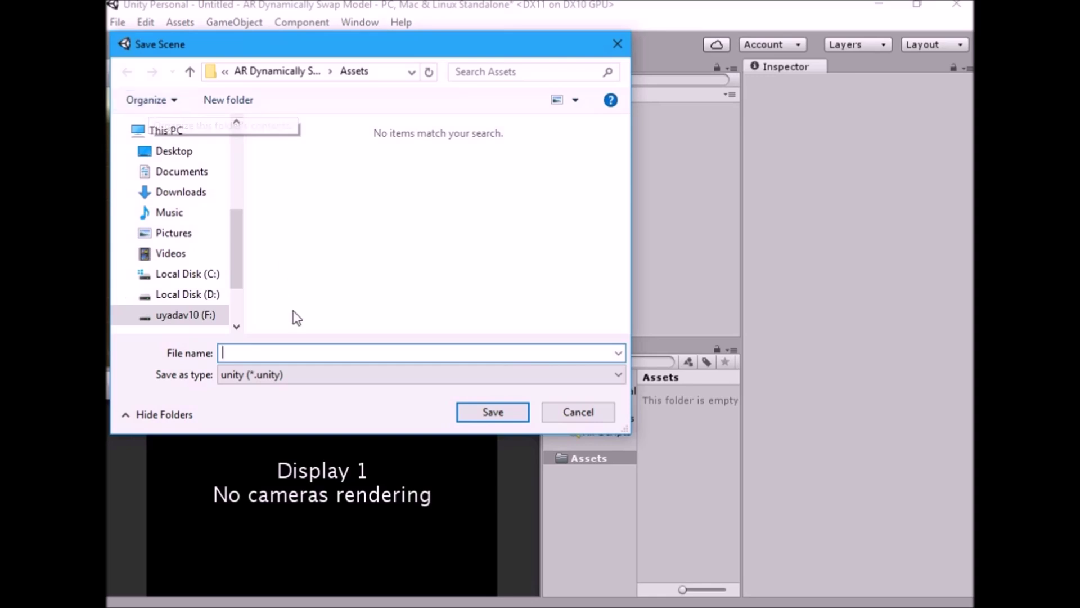
click(228, 101)
key(BackSpace)
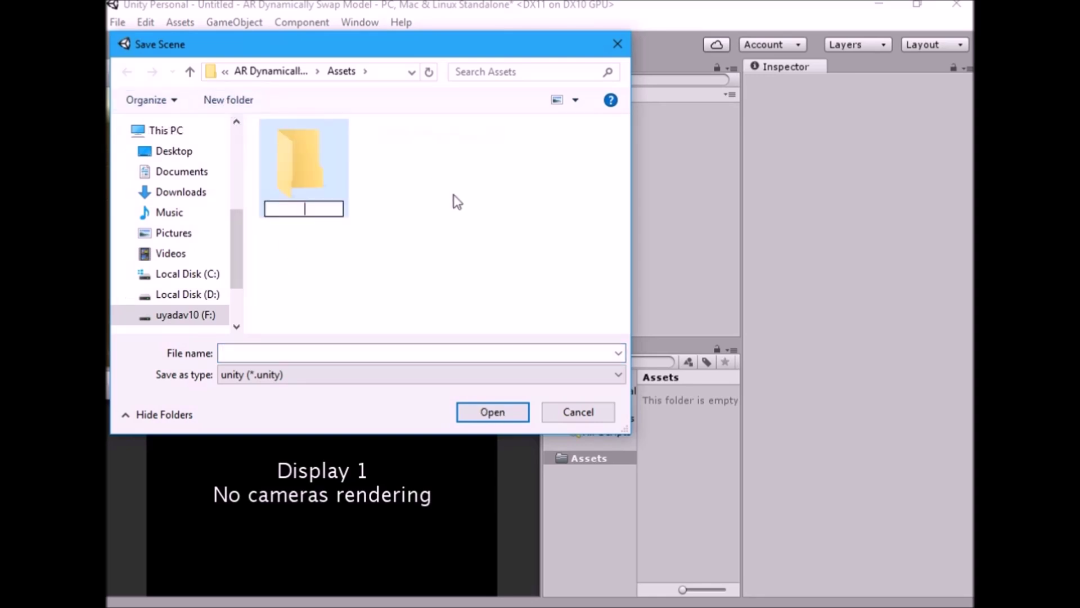
text(_S)
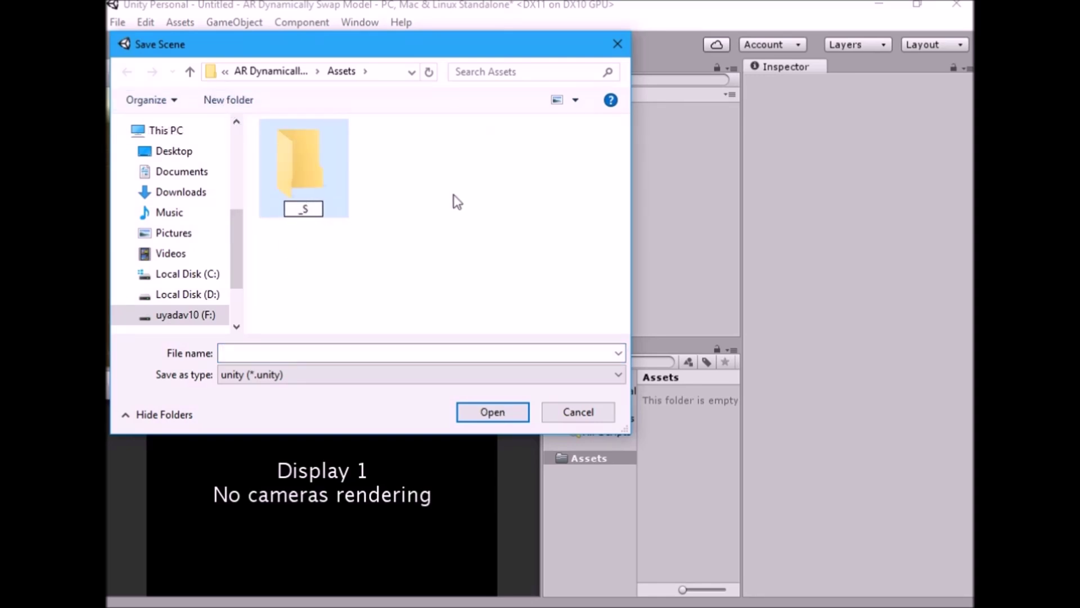
text(cenes)
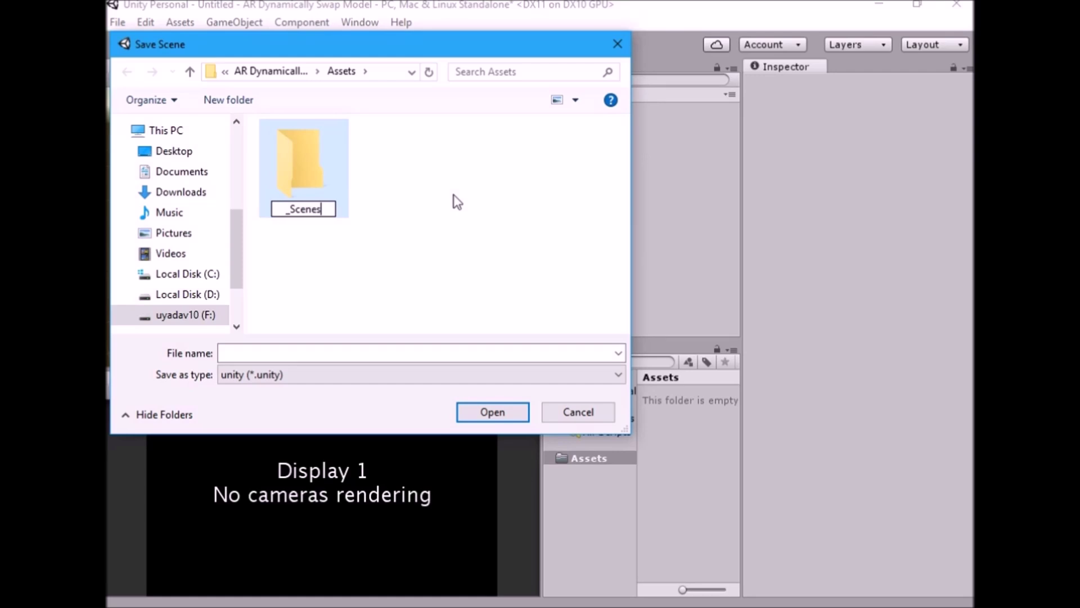
key(Return)
key(Return)
Save the scene as Main inside the _Scenes folder
click(289, 352)
text(Main)
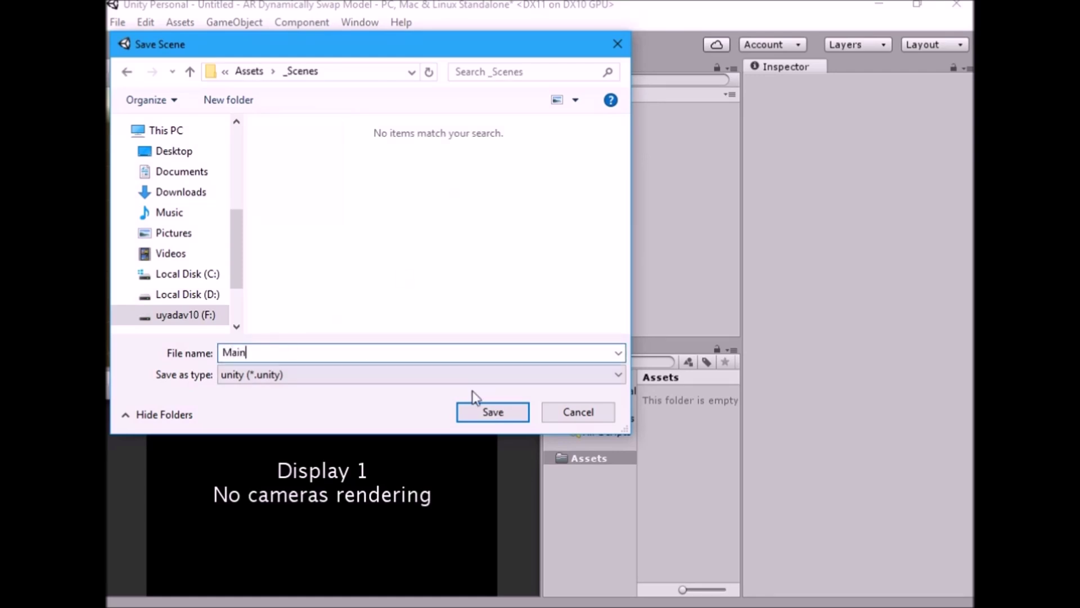
click(470, 410)
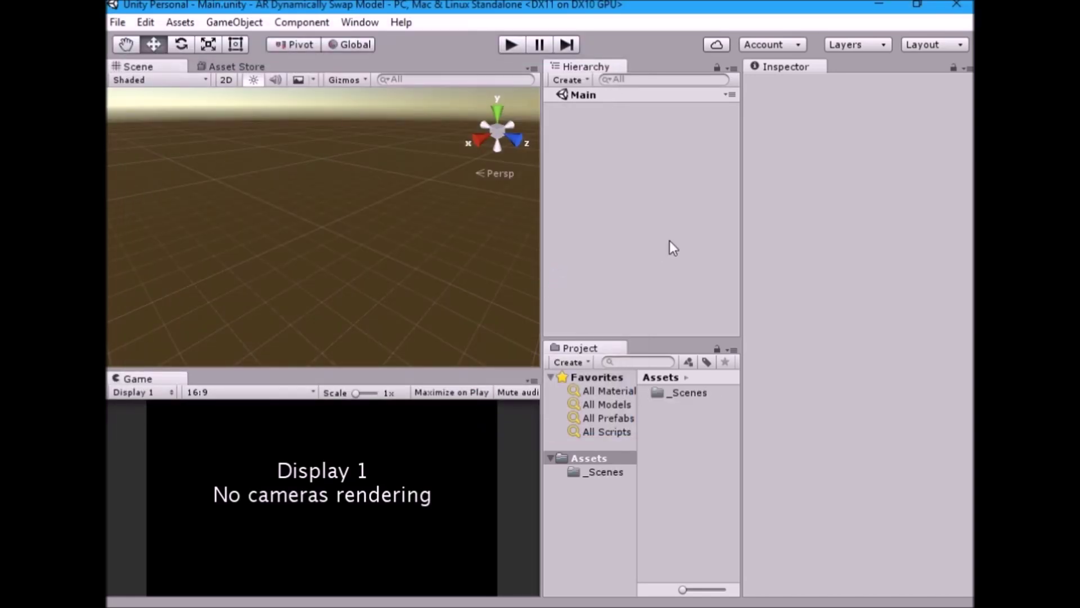
click(615, 472)
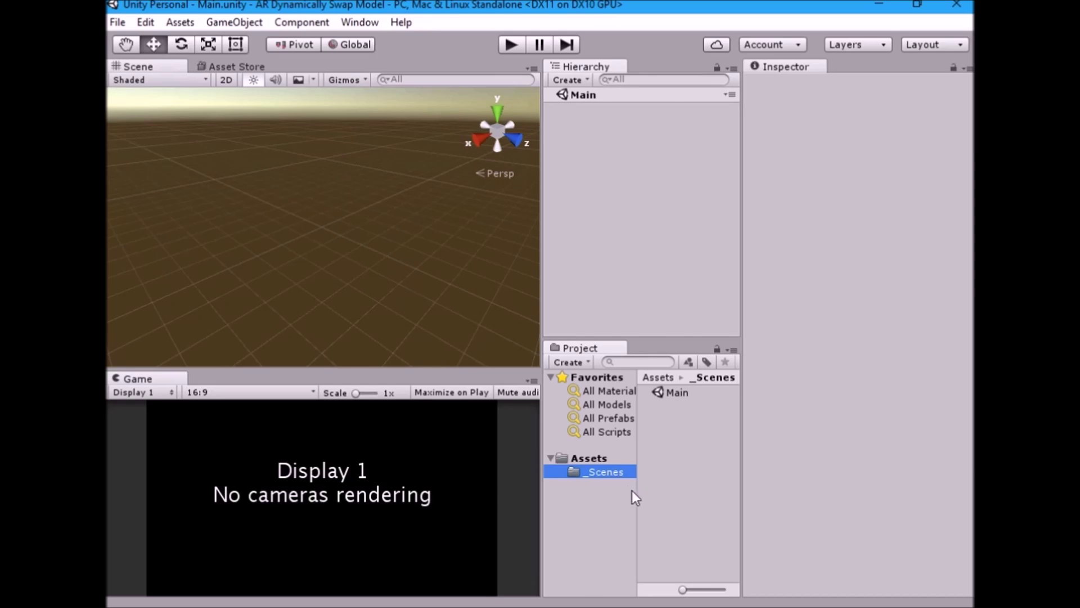
click(181, 25)
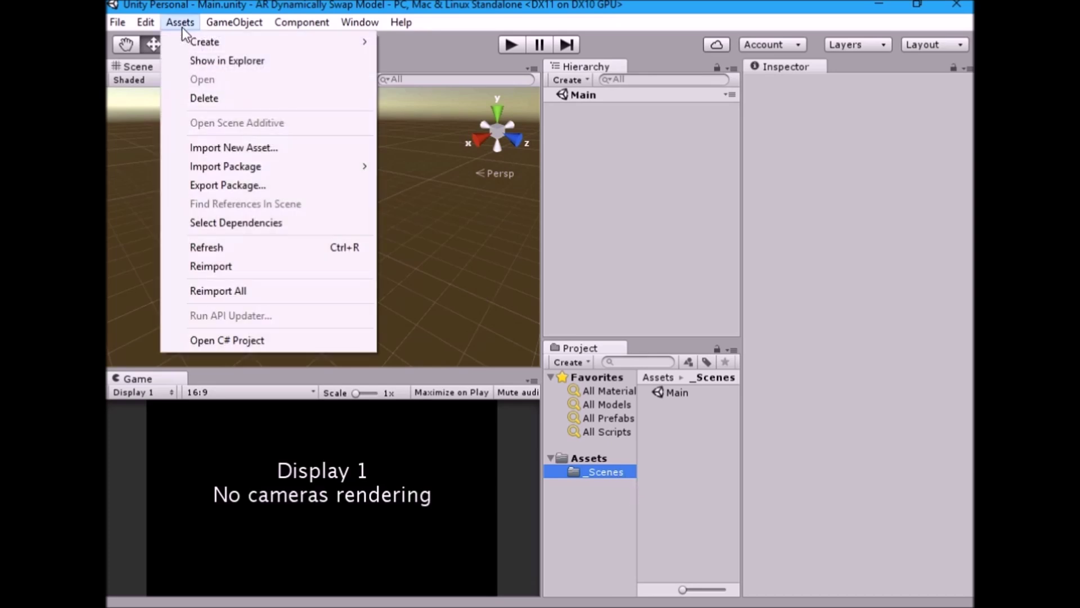
Import the custom package vuforia-unity-6-0-117.unitypackage from the Vuforia folder
mouse_move(271, 163)
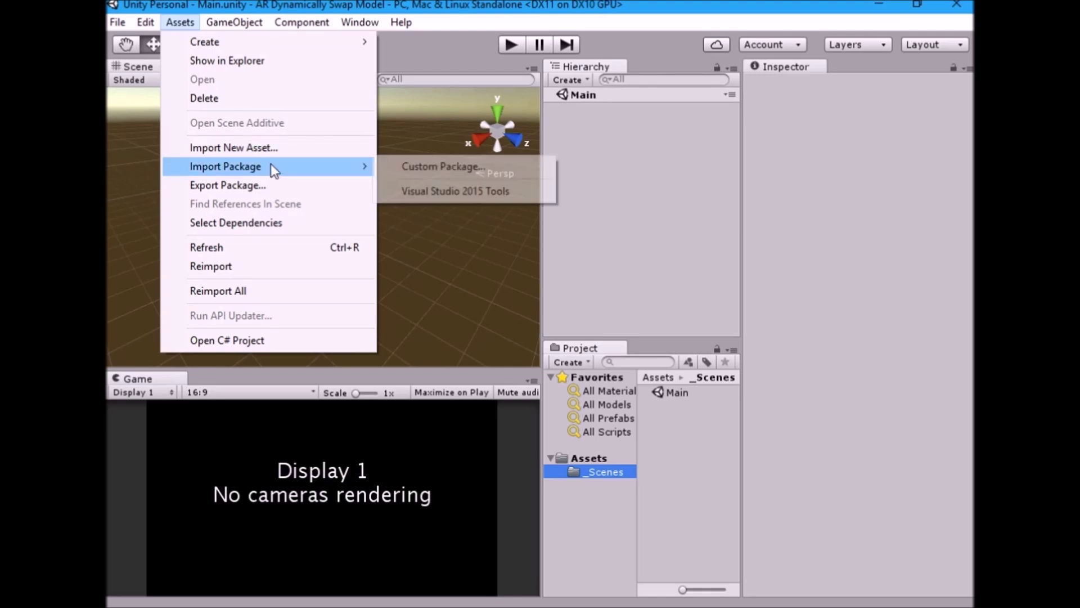
click(531, 173)
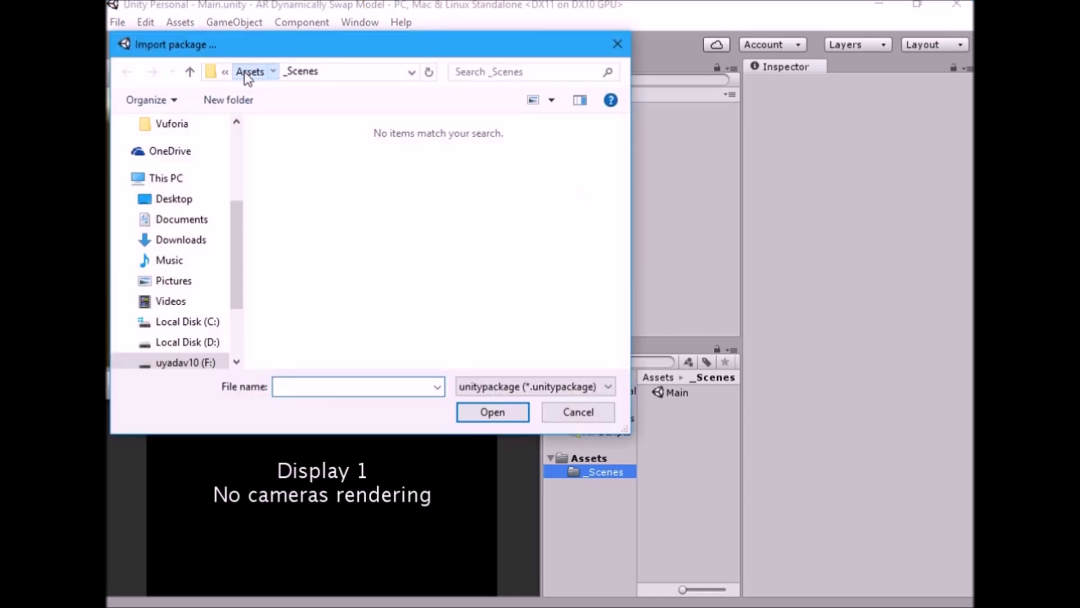
click(245, 72)
click(261, 69)
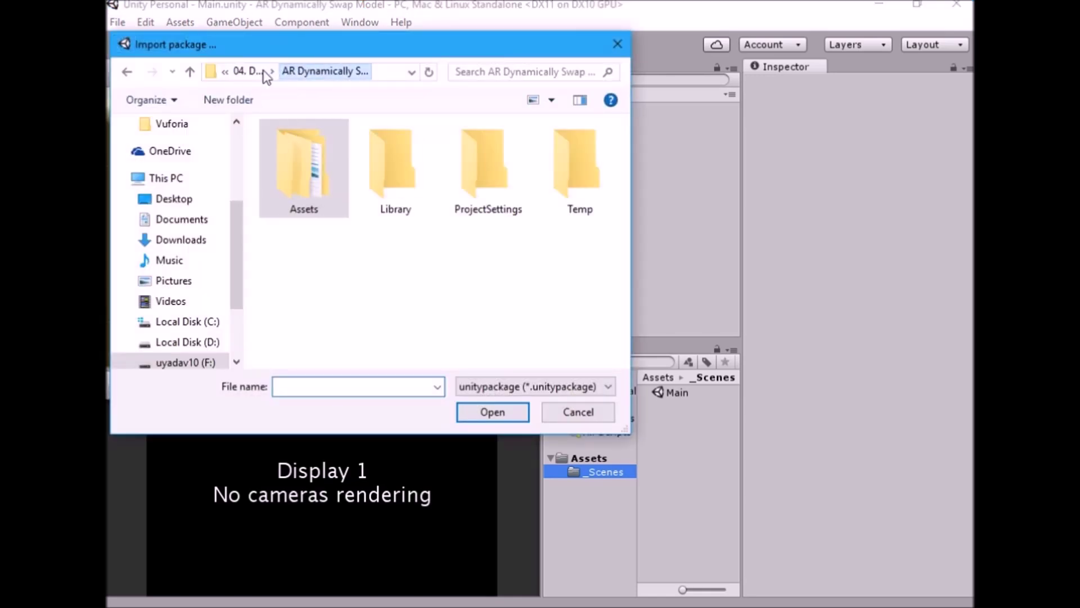
click(262, 72)
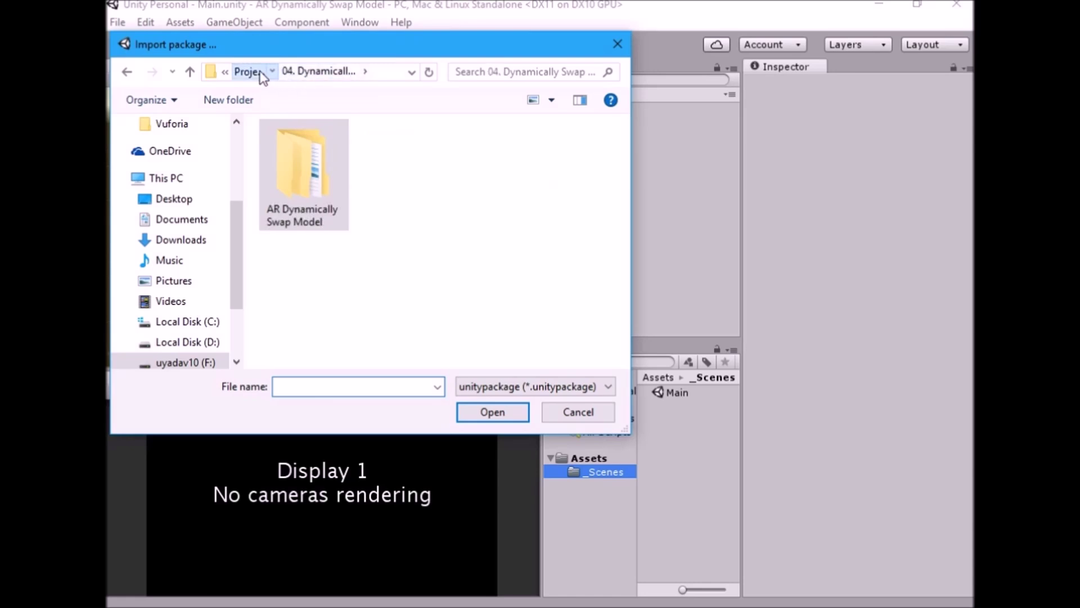
click(262, 72)
click(251, 71)
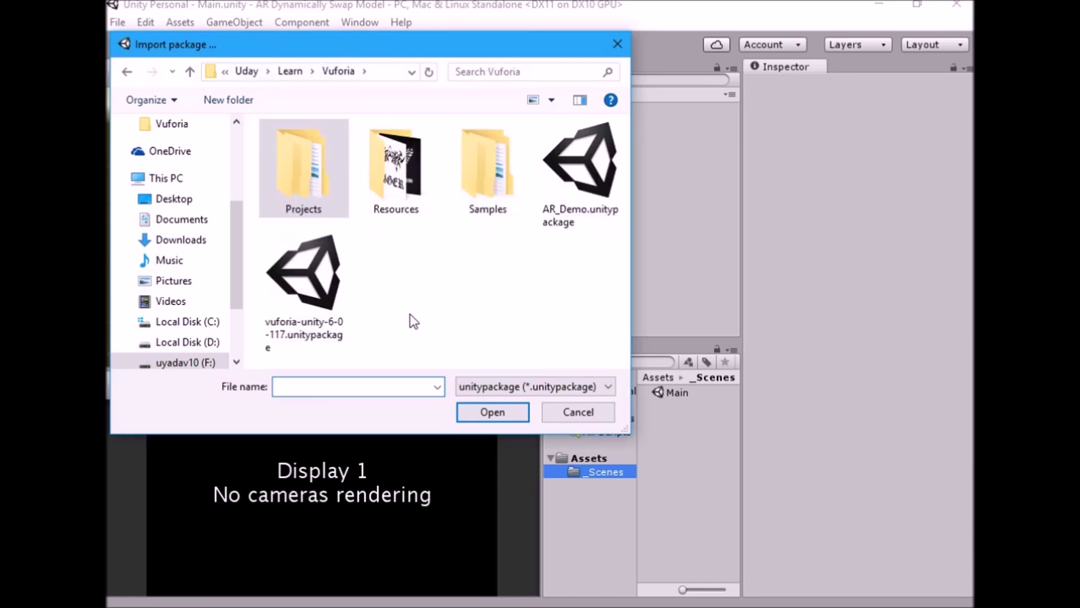
click(311, 297)
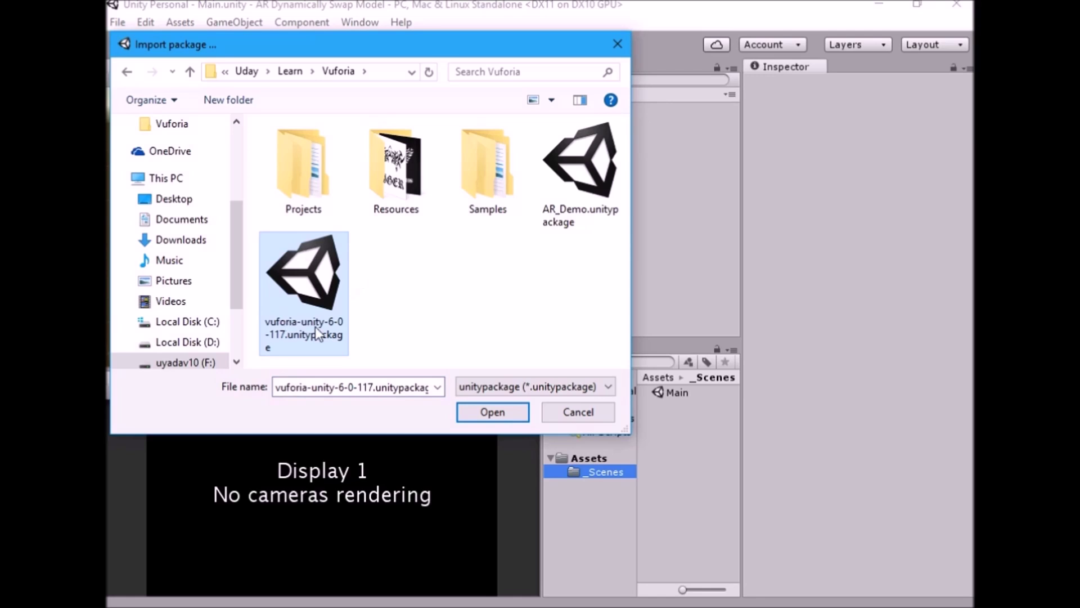
click(478, 414)
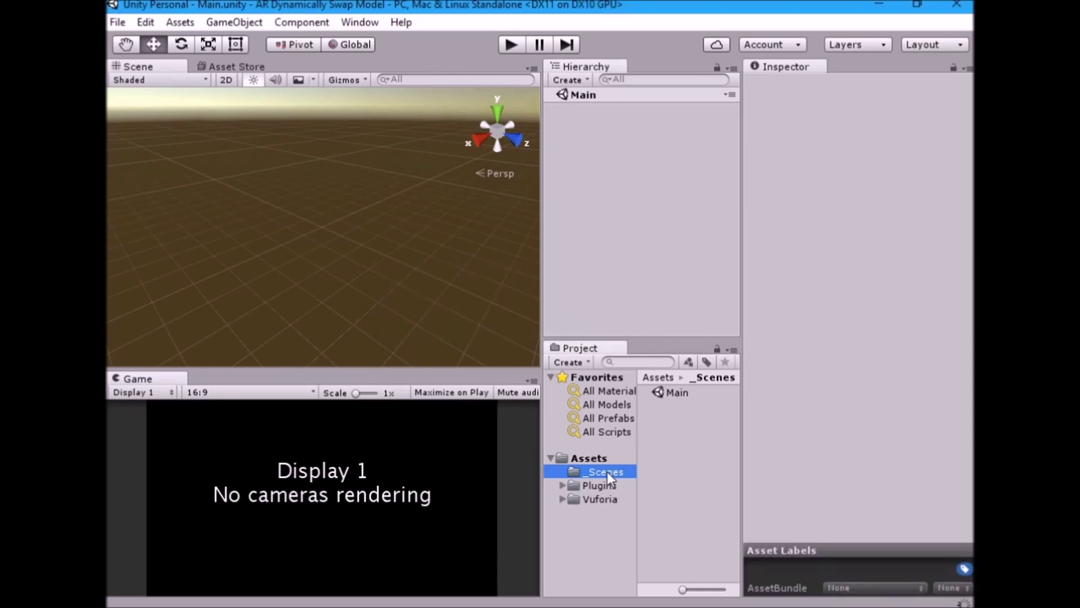
click(605, 502)
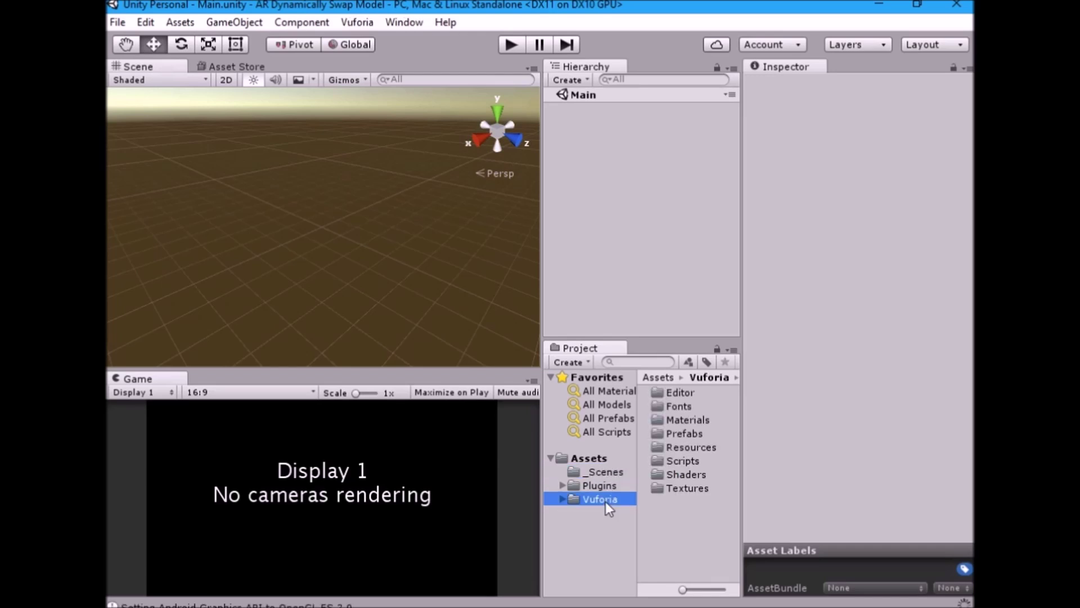
Drag the ARCamera prefab from Vuforia > Prefabs into the Hierarchy
double_click(678, 434)
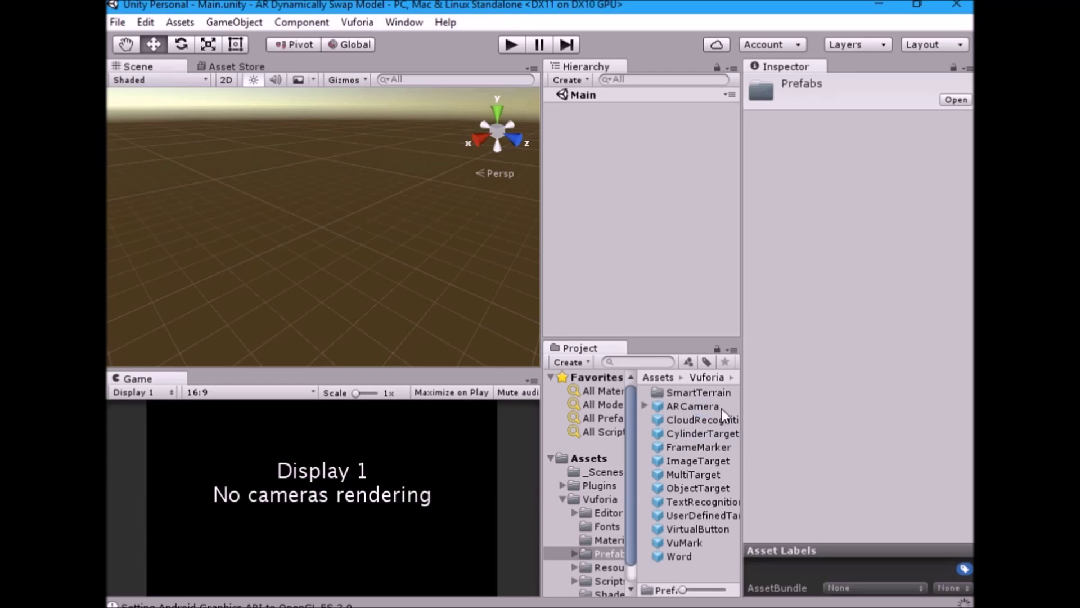
drag(689, 405, 693, 260)
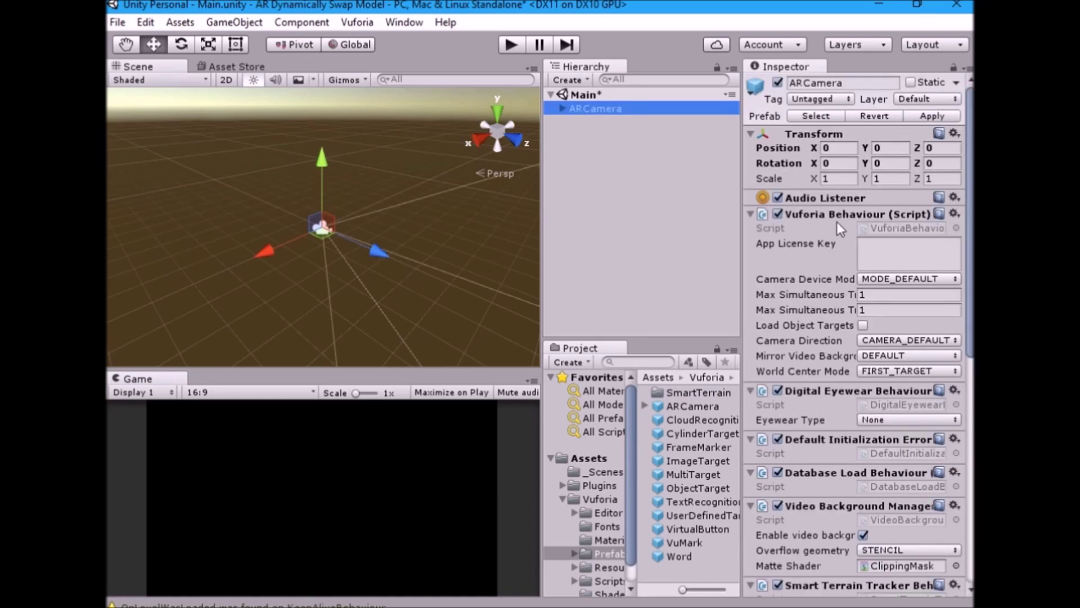
click(878, 249)
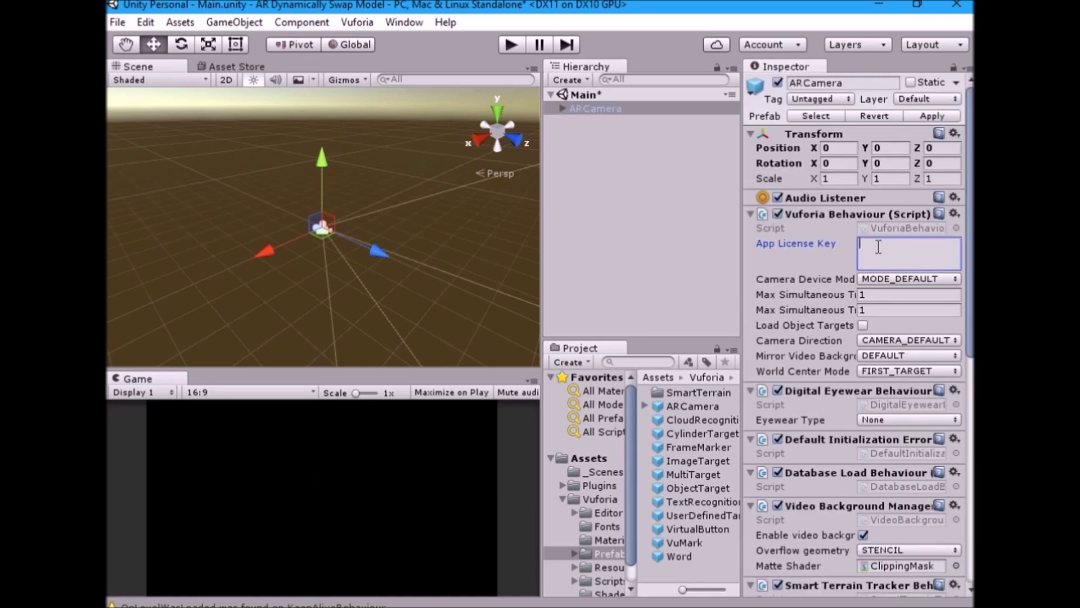
Copy the license key from License.txt and paste it into the ARCamera's App License Key
key(alt+Tab)
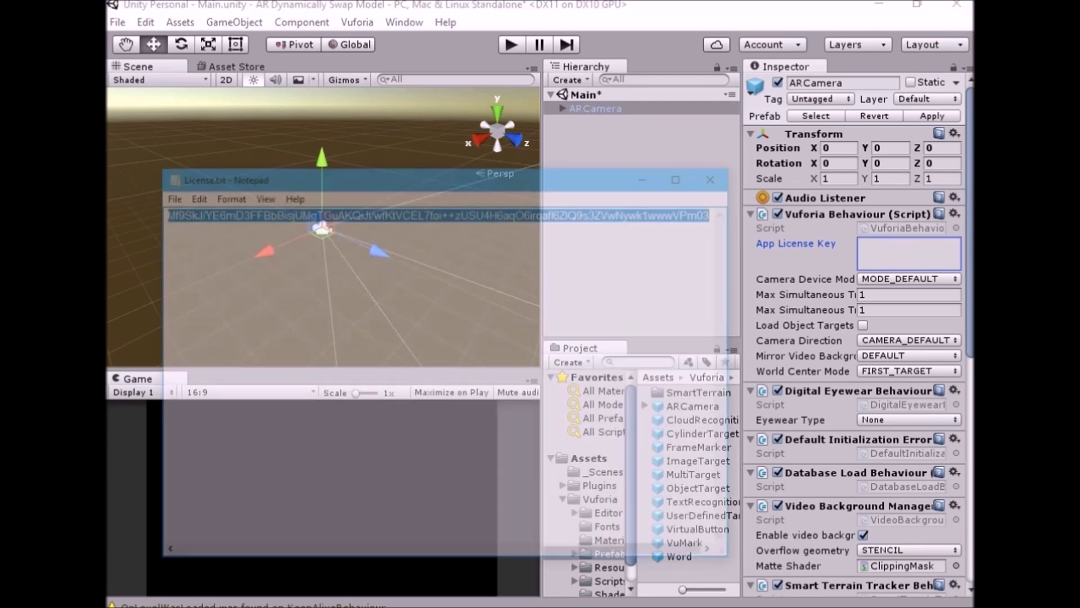
click(442, 263)
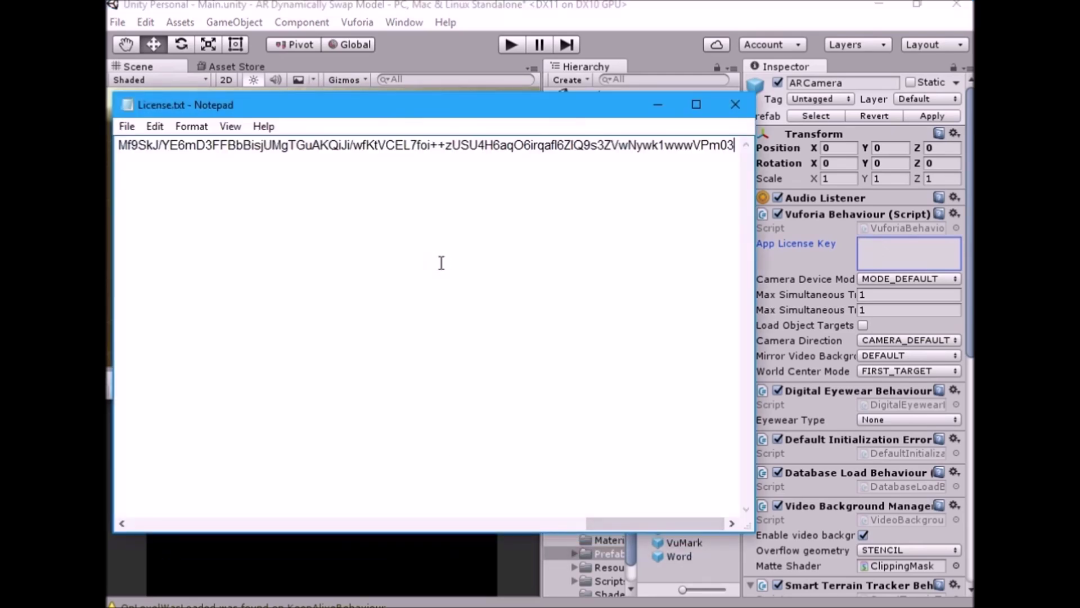
key(ctrl+a)
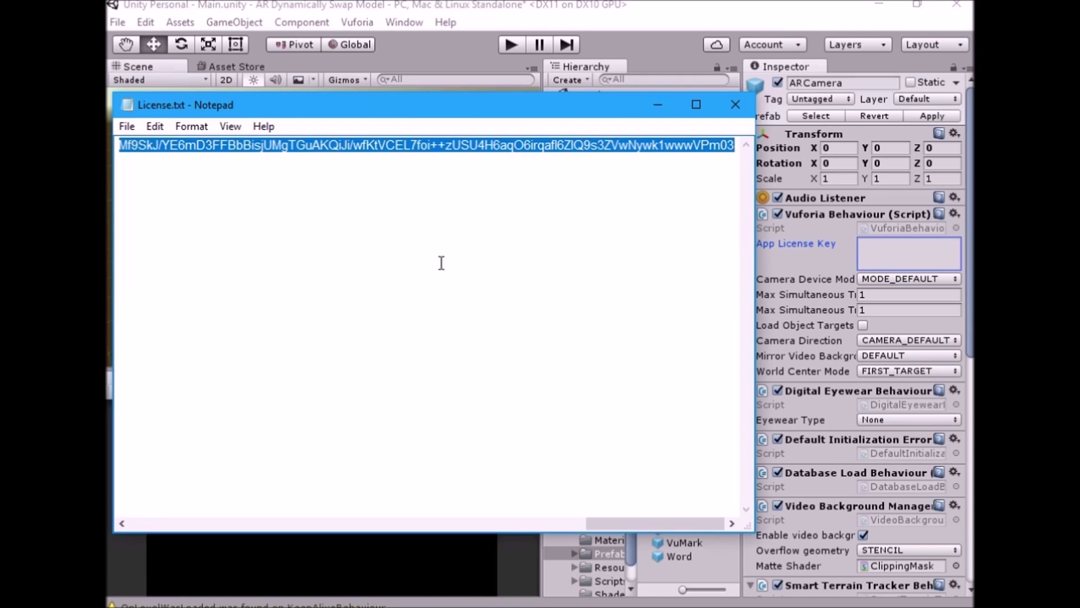
click(659, 106)
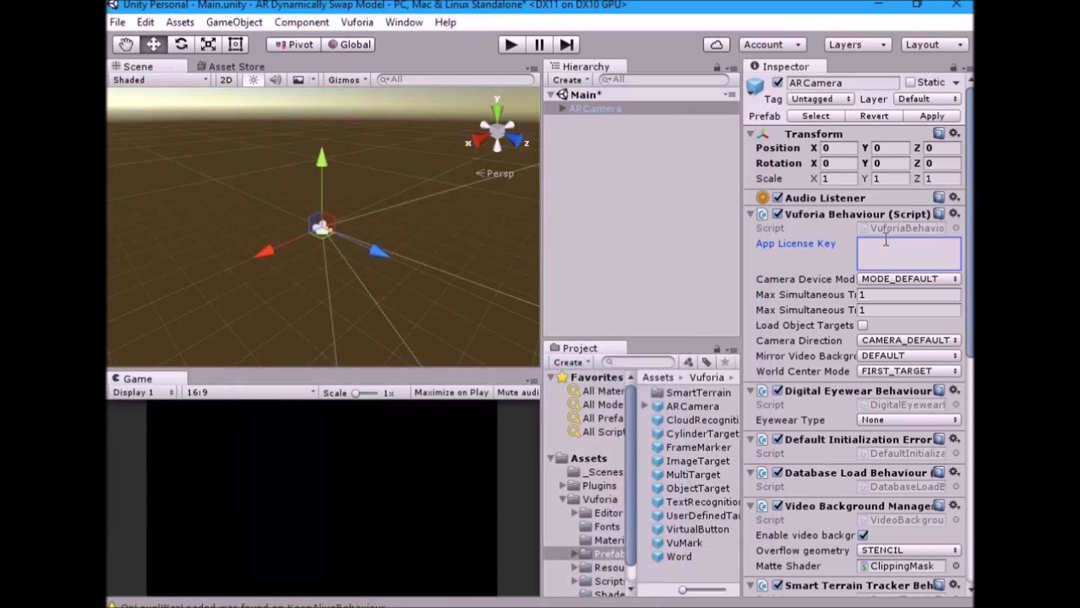
key(ctrl+v)
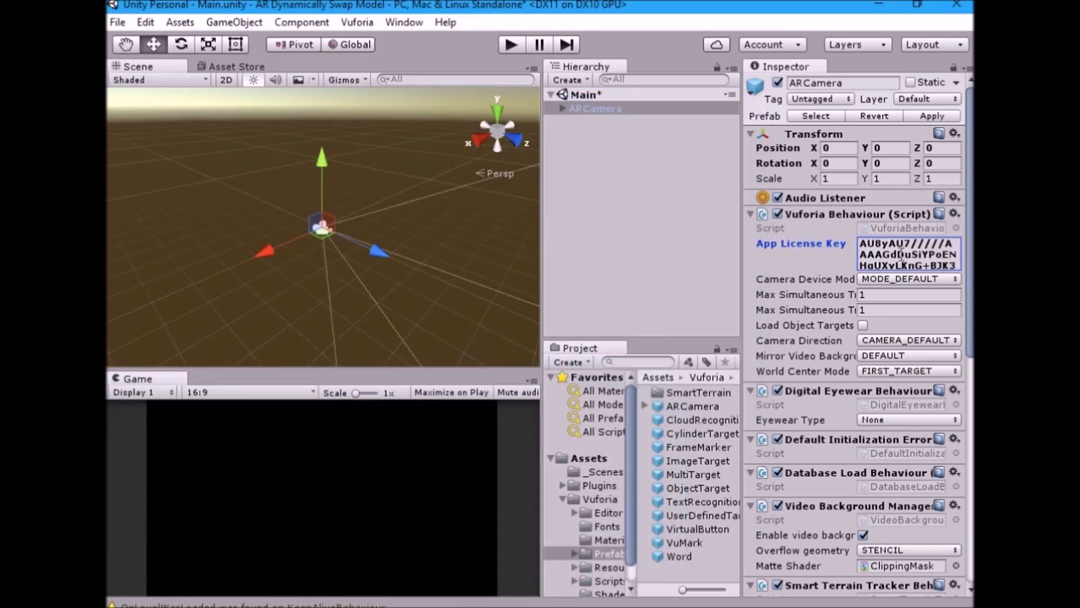
scroll(886, 239, down, 3)
scroll(887, 239, up, 3)
click(683, 327)
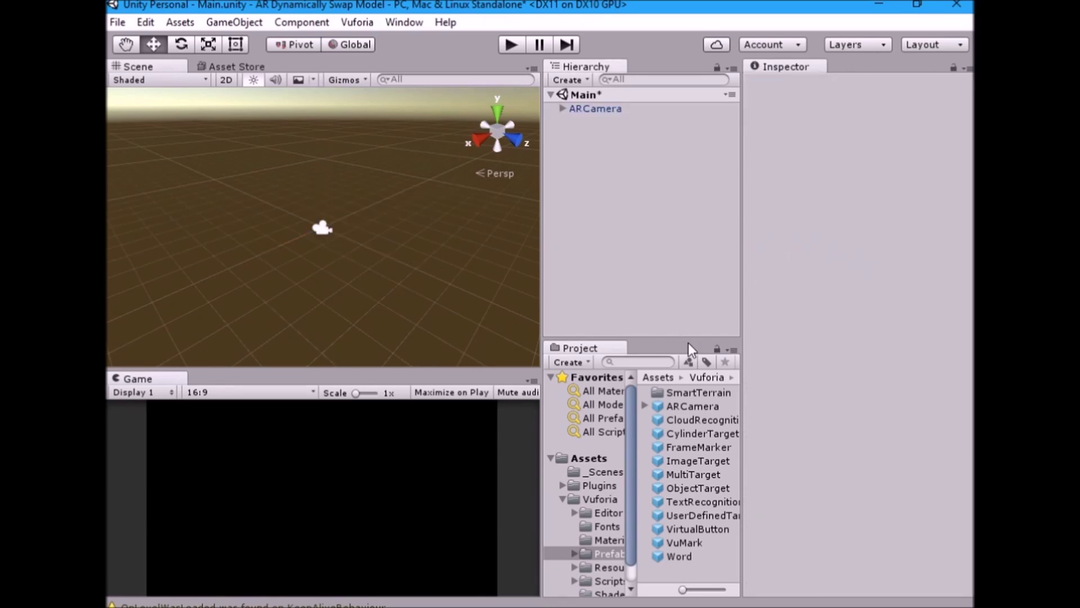
Drag the ImageTarget prefab from Vuforia > Prefabs into the Hierarchy
drag(680, 460, 678, 245)
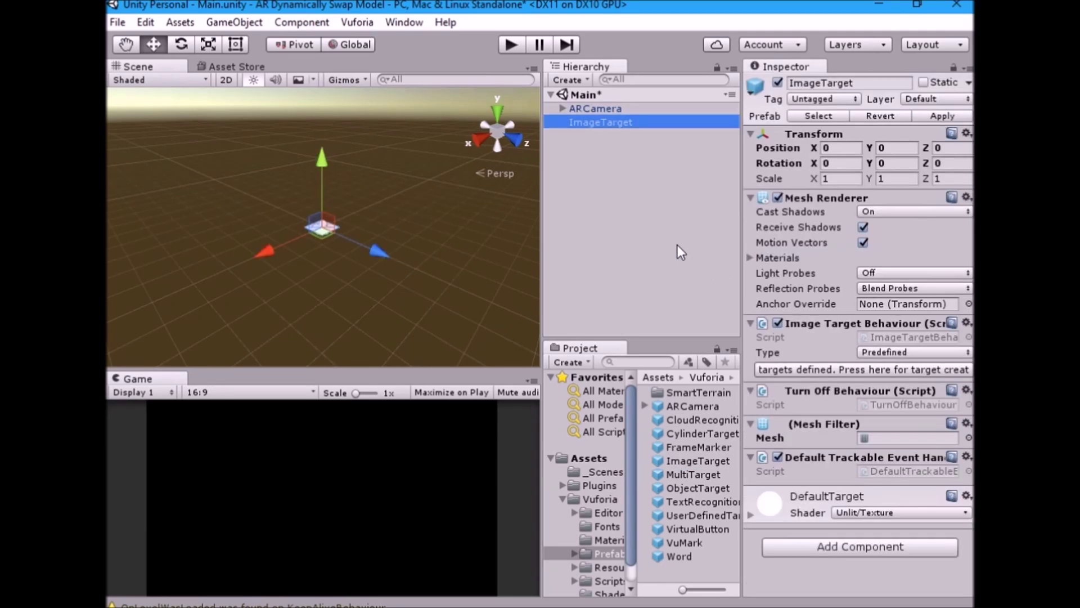
click(599, 110)
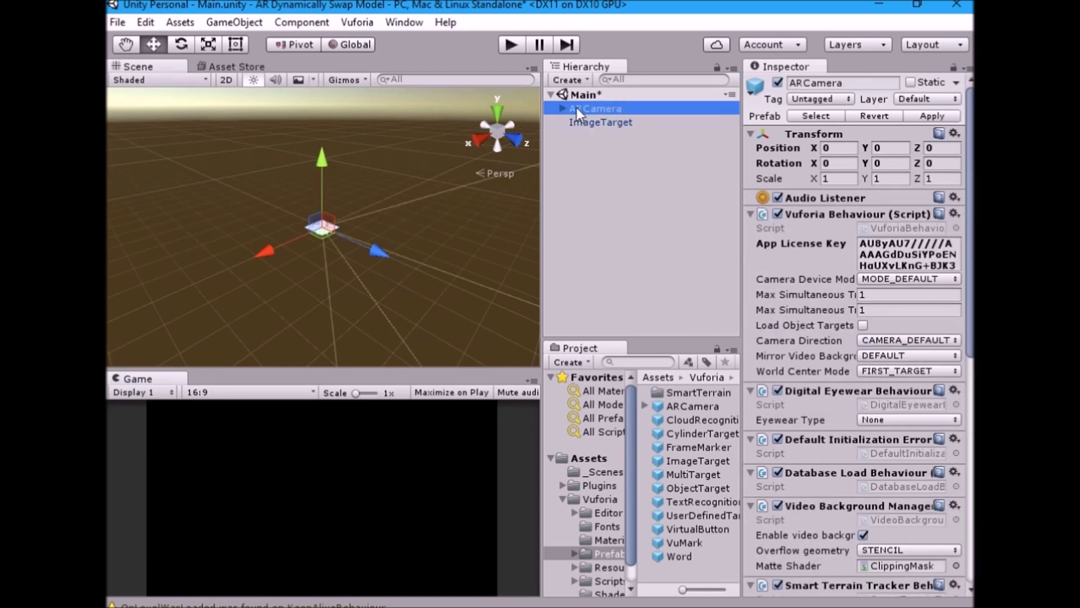
click(180, 22)
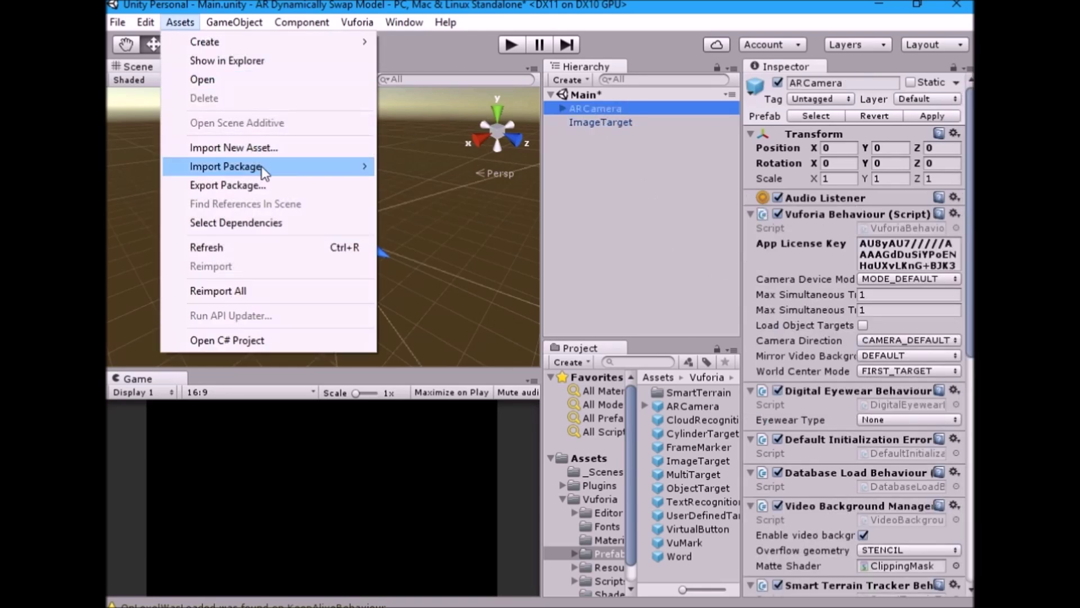
Import all items from the custom package AR_Demo.unitypackage
mouse_move(315, 166)
click(414, 166)
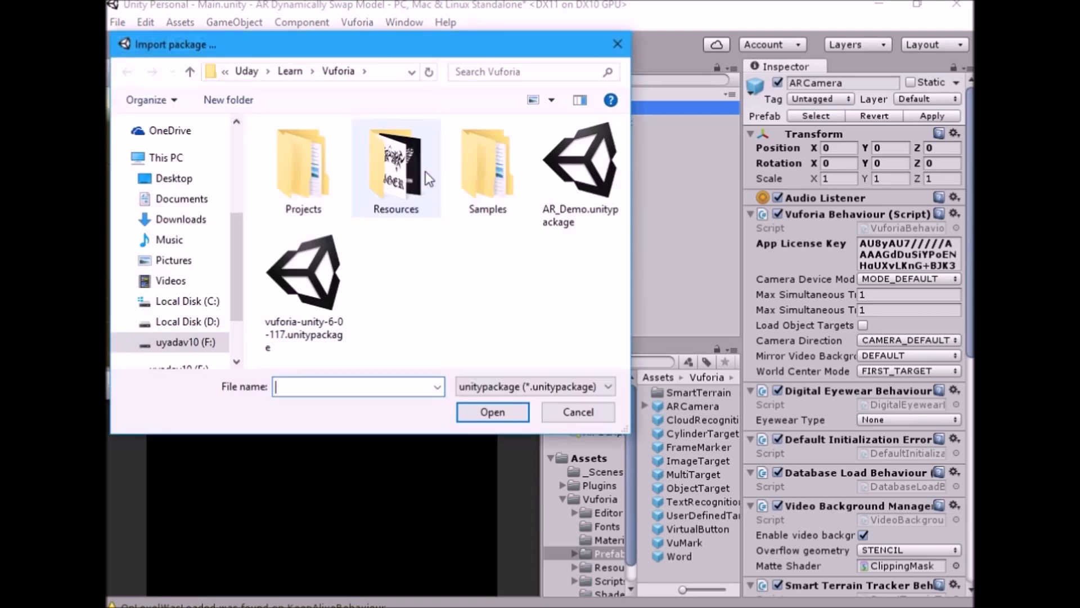
click(565, 194)
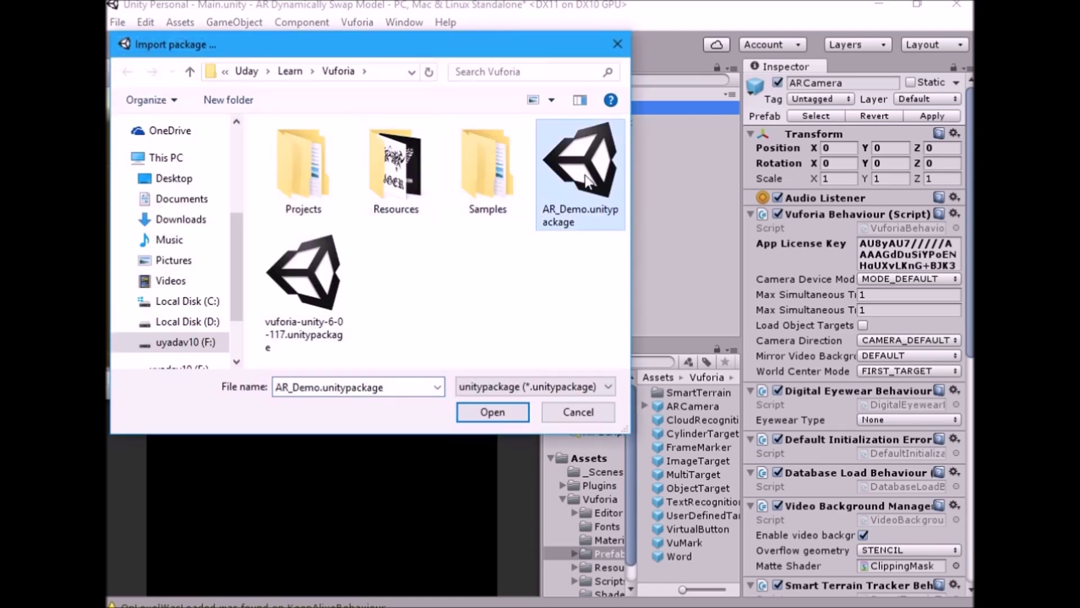
click(503, 406)
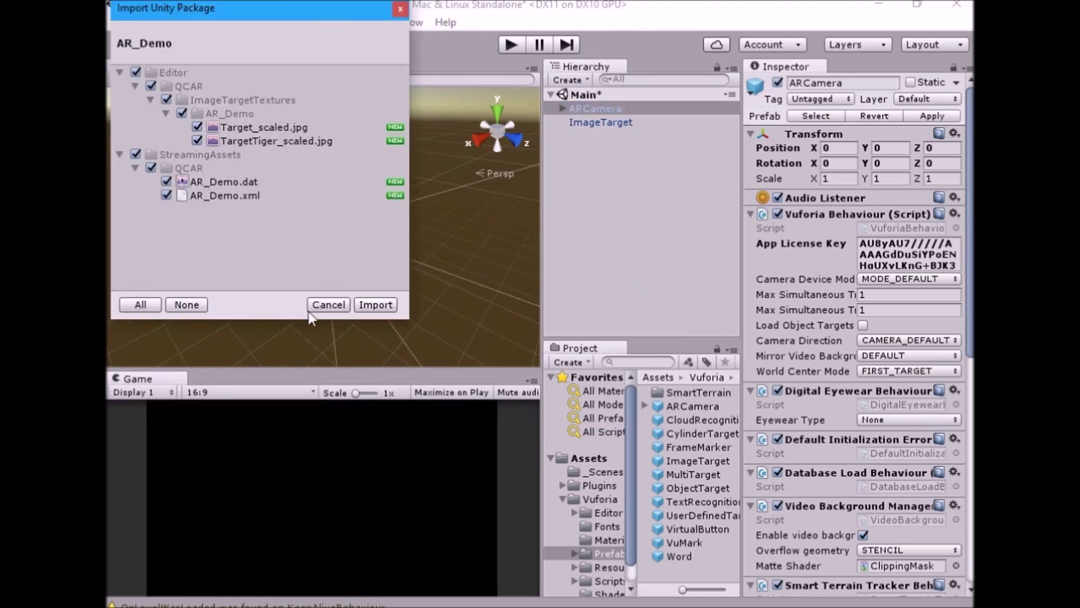
click(378, 305)
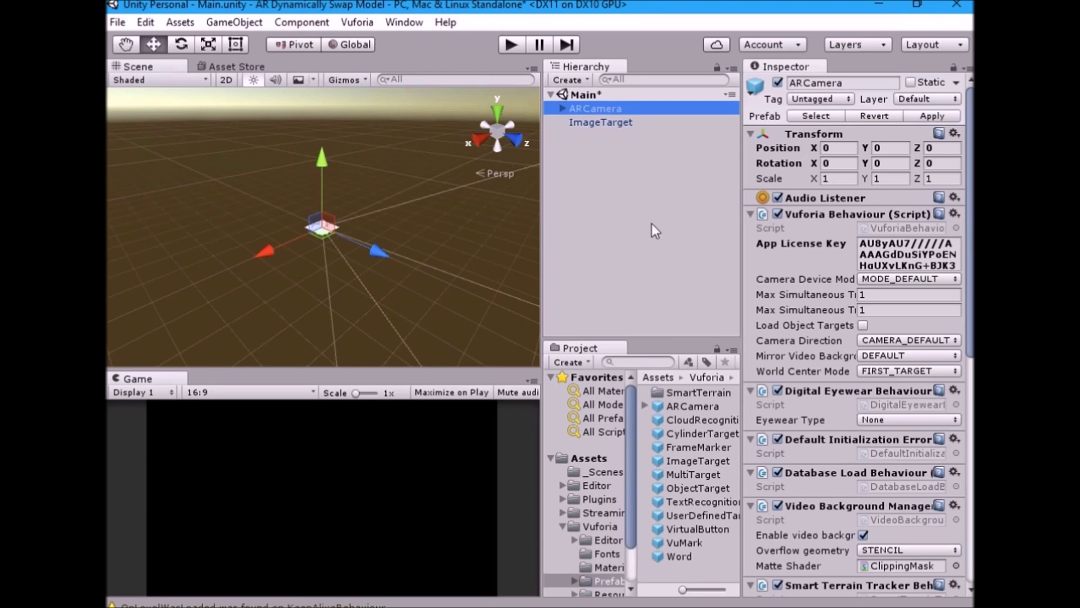
On the ARCamera, tick Load AR_Demo Data and Activate under Database Load Behaviour
click(612, 119)
click(610, 112)
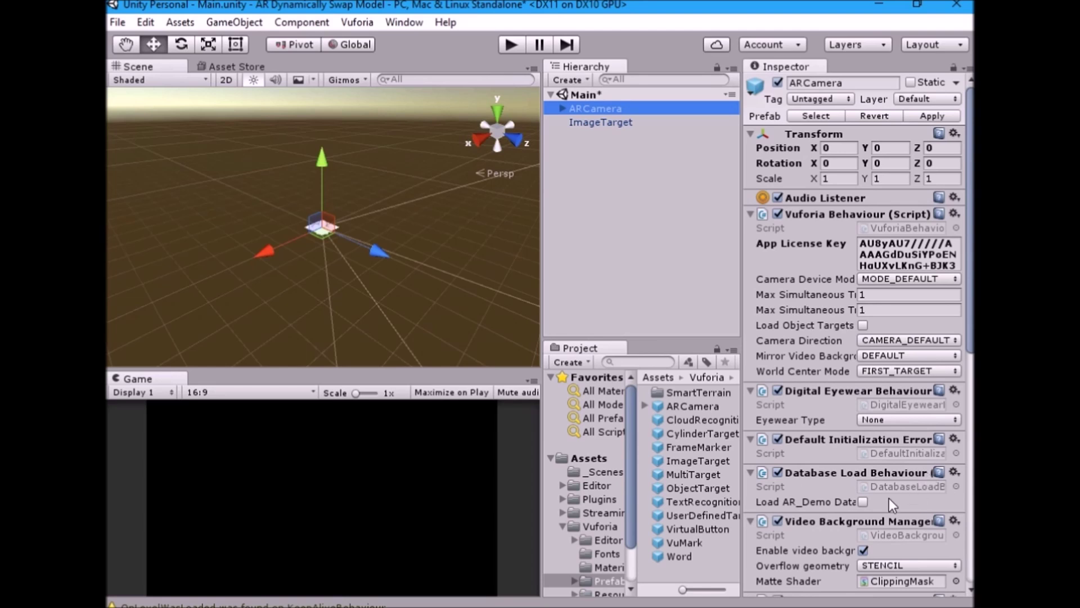
click(864, 502)
click(864, 517)
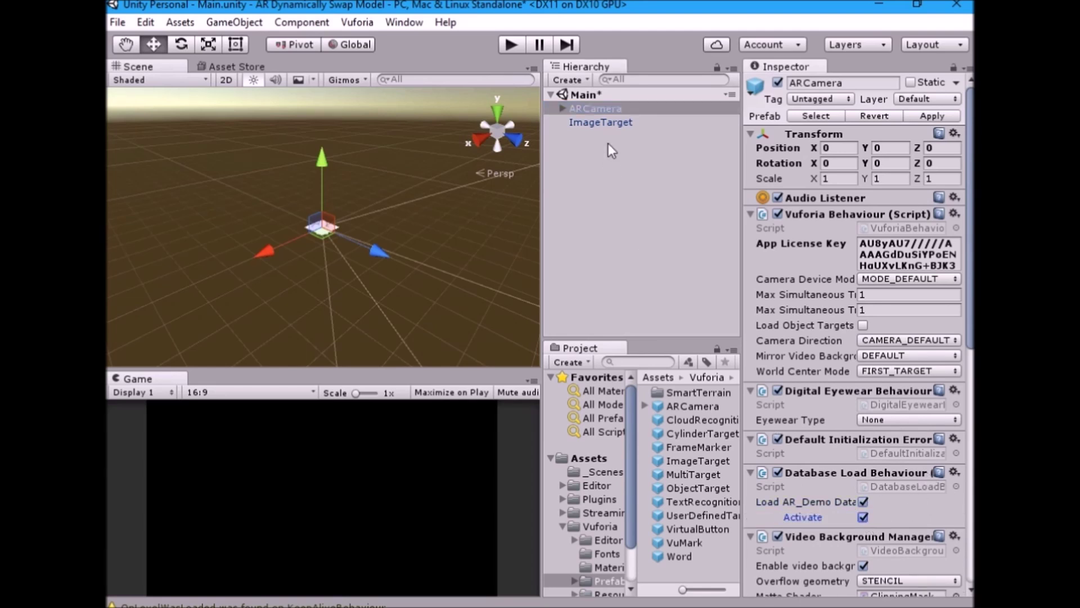
click(606, 124)
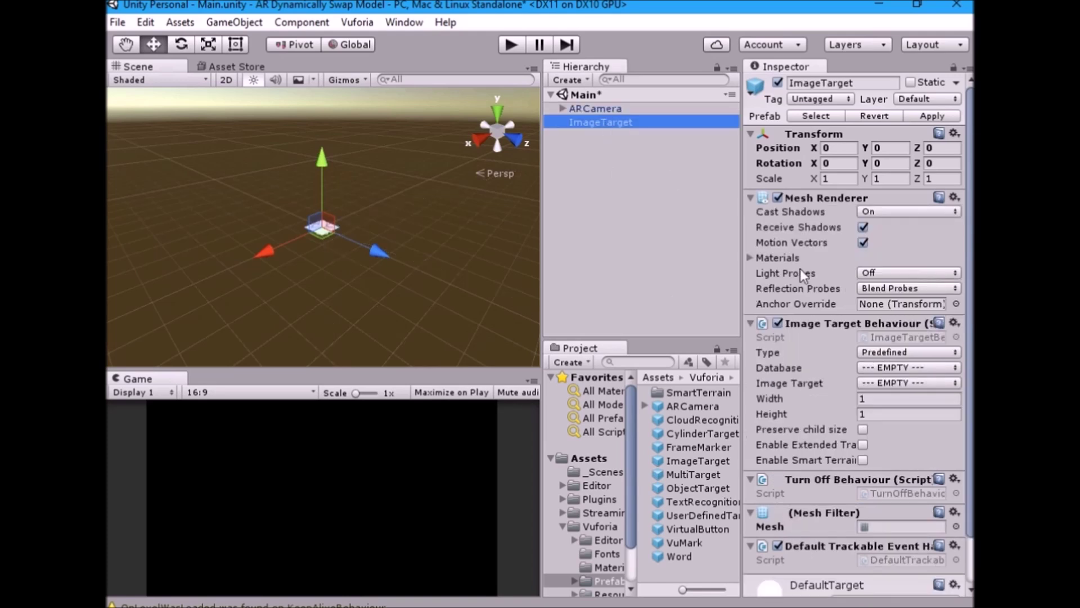
Set the ImageTarget's Database to AR_Demo and its Image Target to Target
click(890, 367)
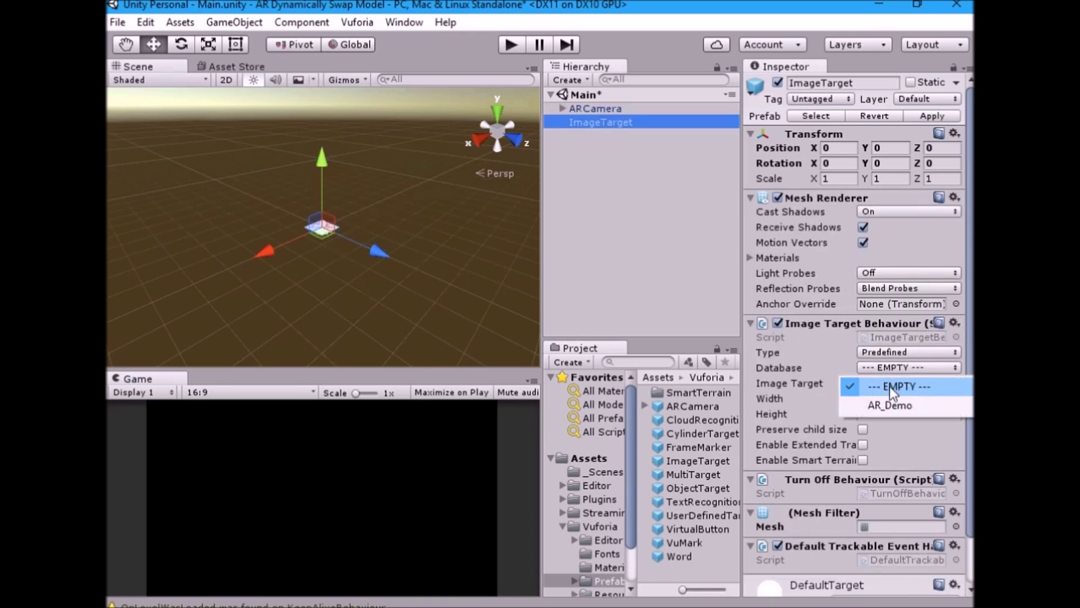
click(884, 404)
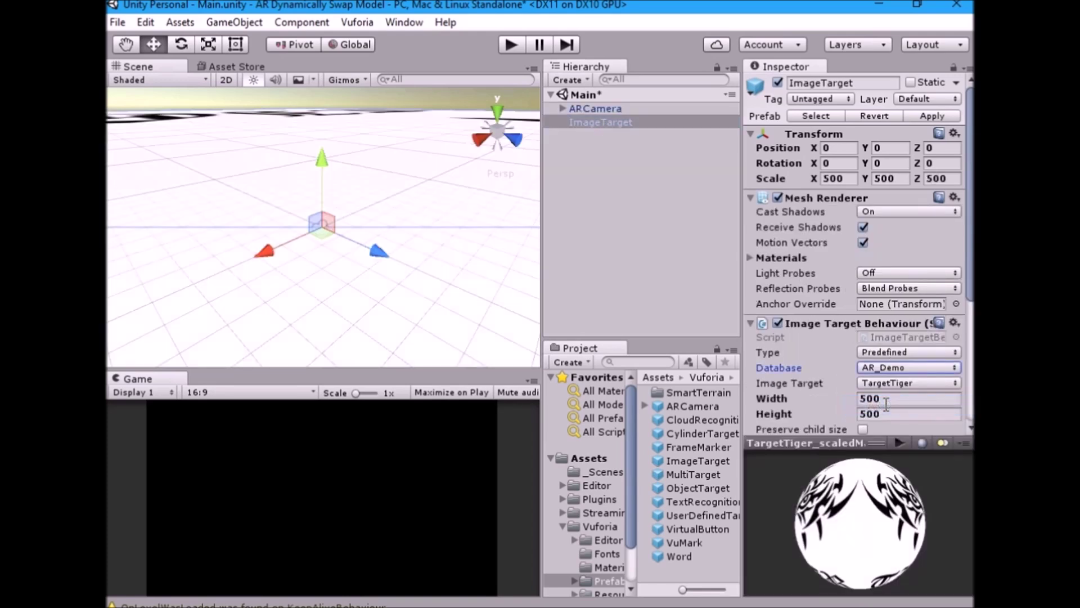
click(887, 383)
click(876, 420)
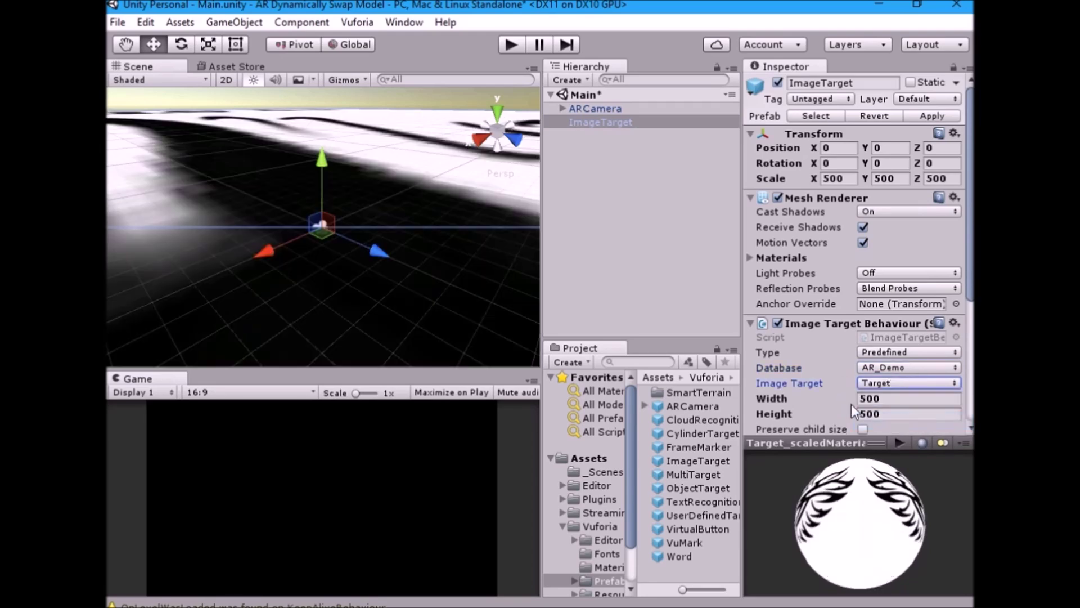
Zoom and orbit the Scene view so the UY STUDIOS target picture faces forward
scroll(807, 388, down, 3)
scroll(844, 344, up, 3)
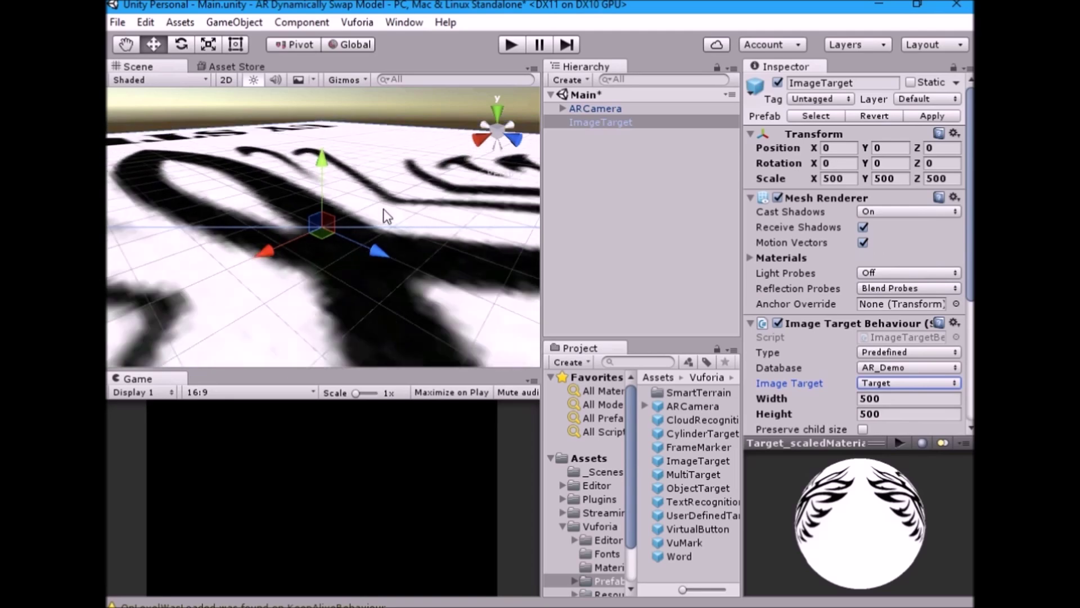
scroll(383, 214, down, 10)
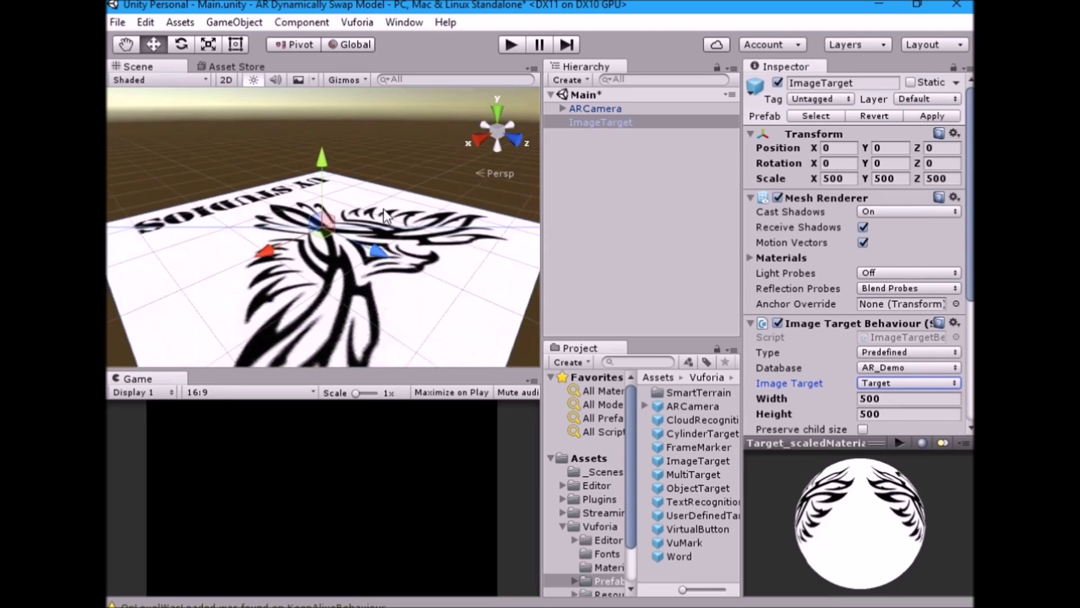
alt+drag(384, 214, 937, 350)
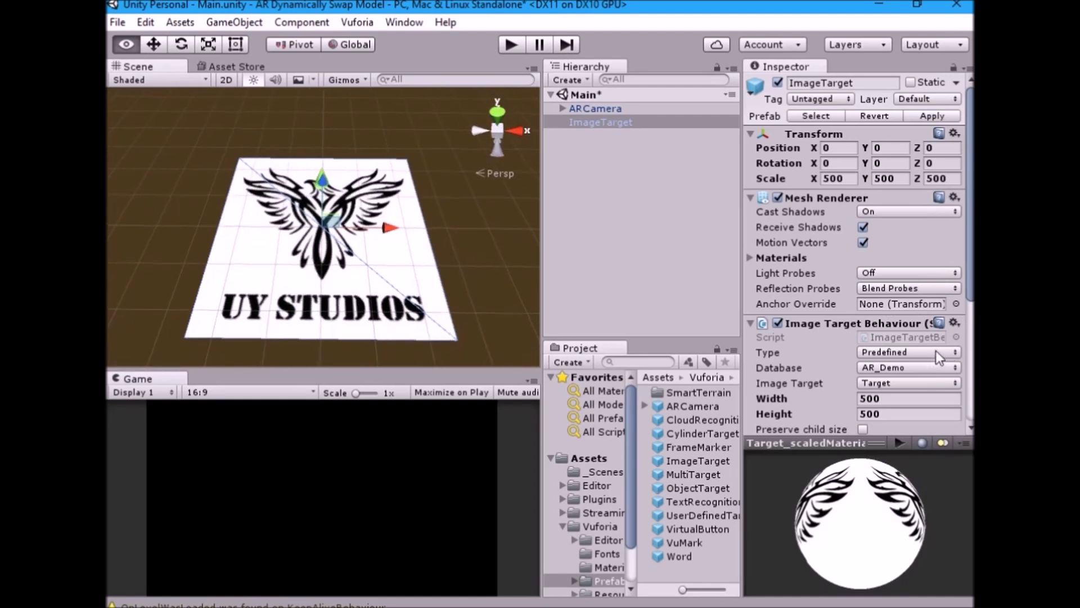
click(622, 266)
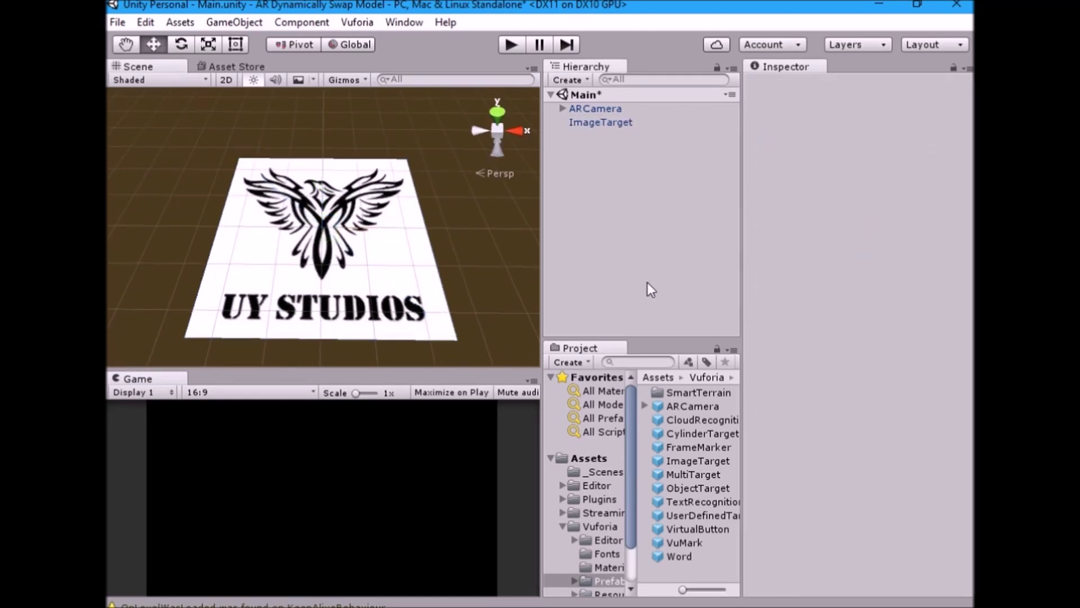
click(563, 527)
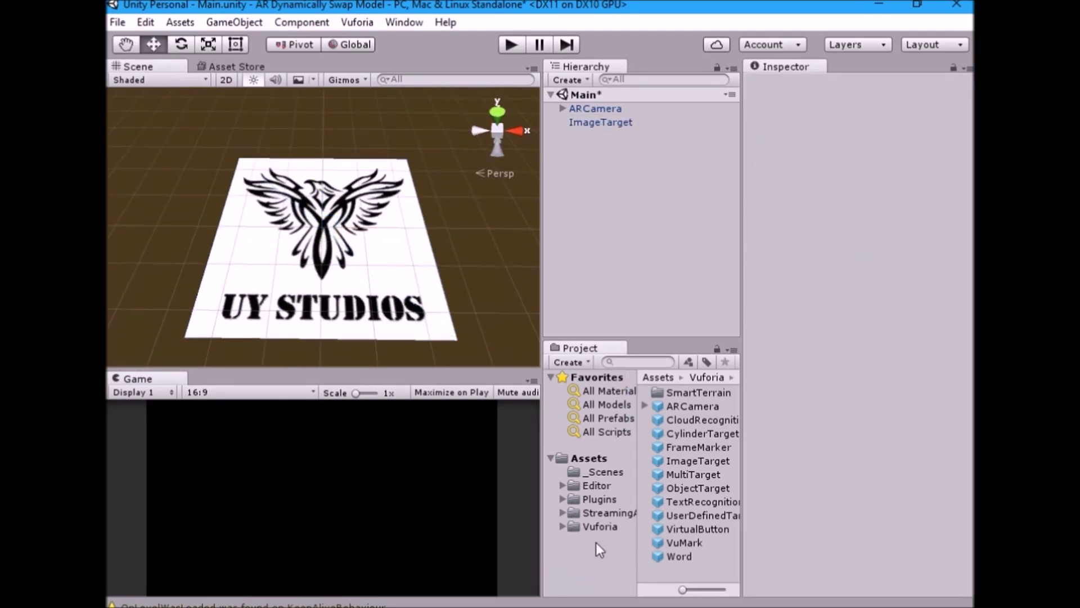
Drag Modular Space Jet.unitypackage from the New Models folder into Assets and import it
click(589, 456)
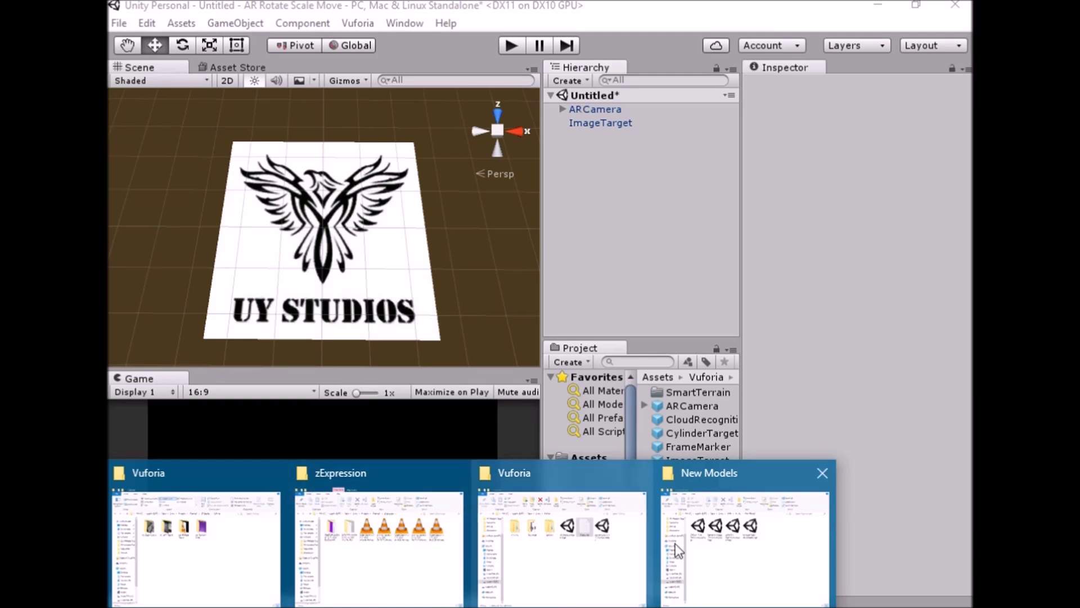
click(696, 545)
drag(577, 256, 597, 568)
drag(683, 564, 681, 564)
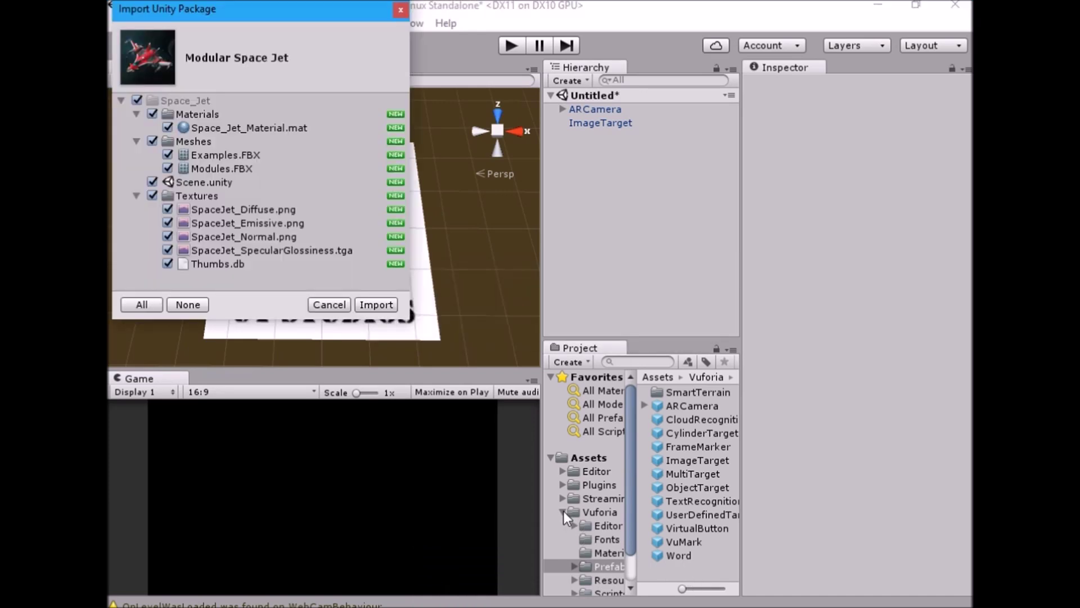
key(Return)
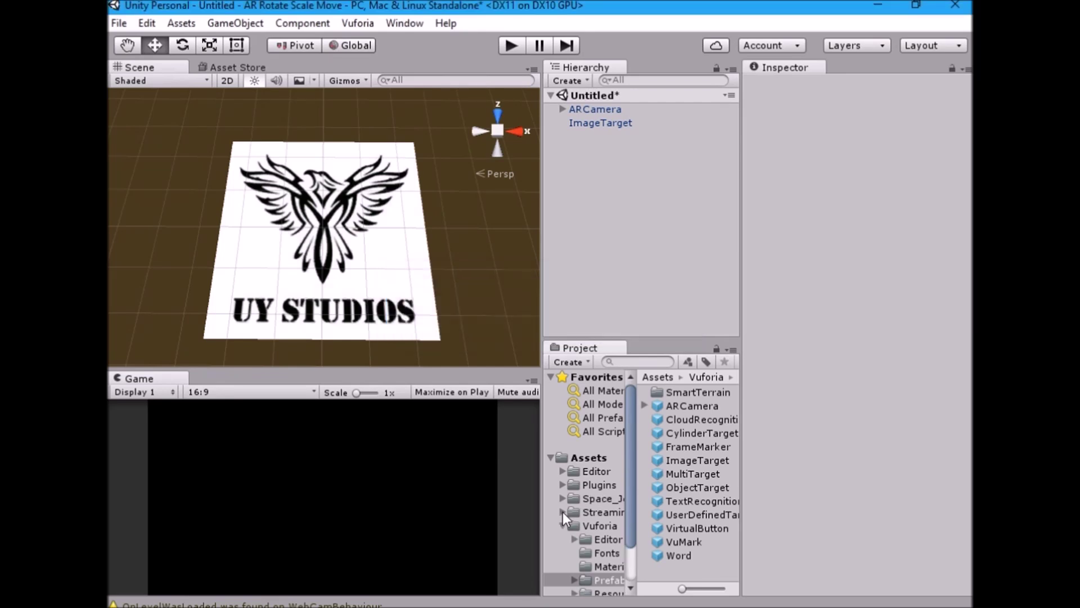
Add the Space_Jet Scene from the Space_Jet folder to the Hierarchy
click(562, 512)
click(563, 519)
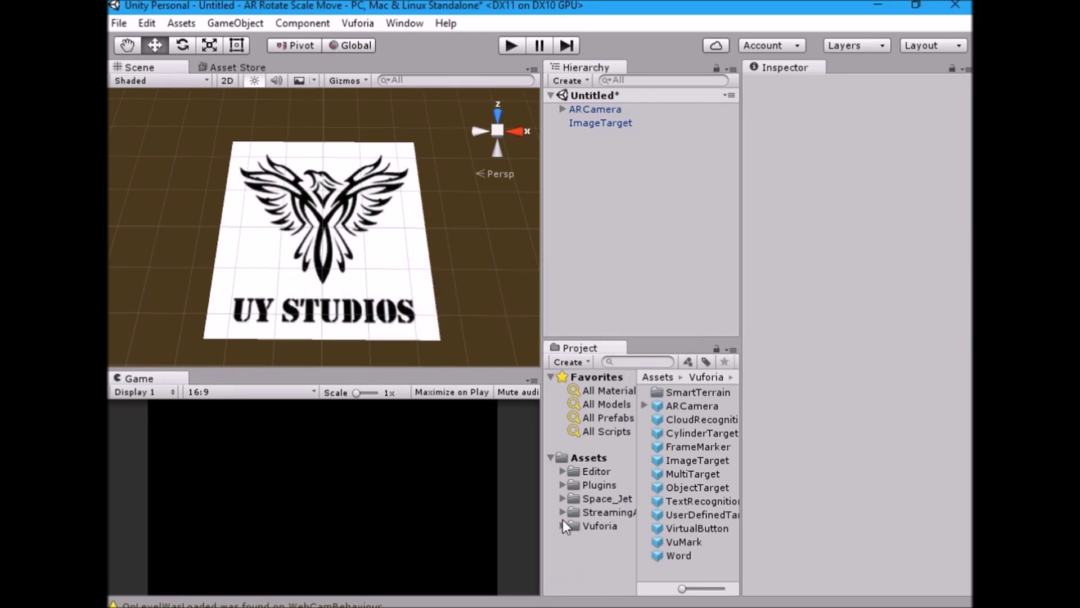
click(596, 499)
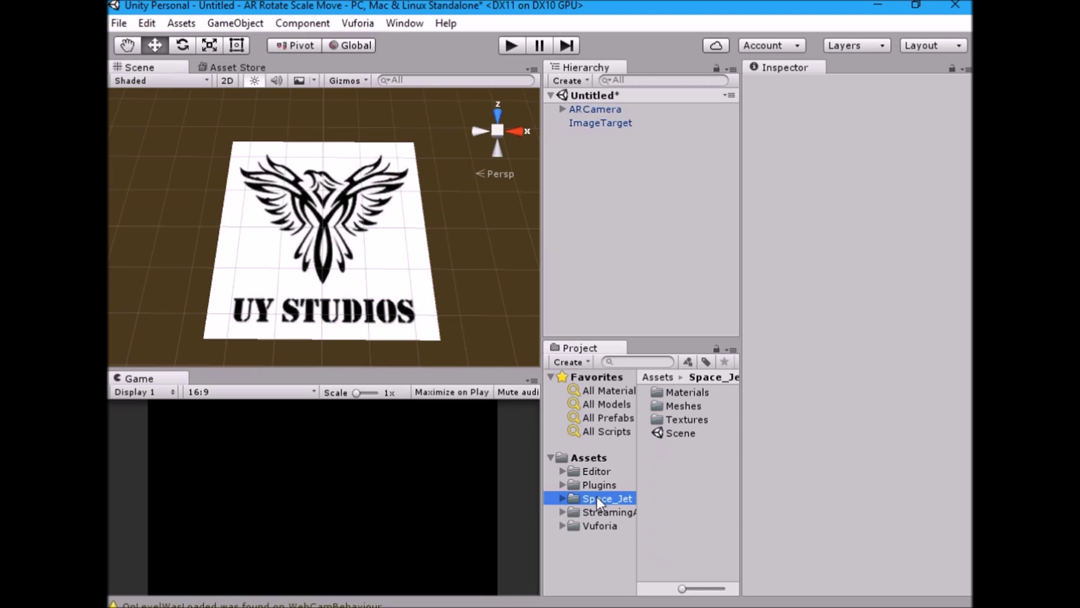
click(675, 434)
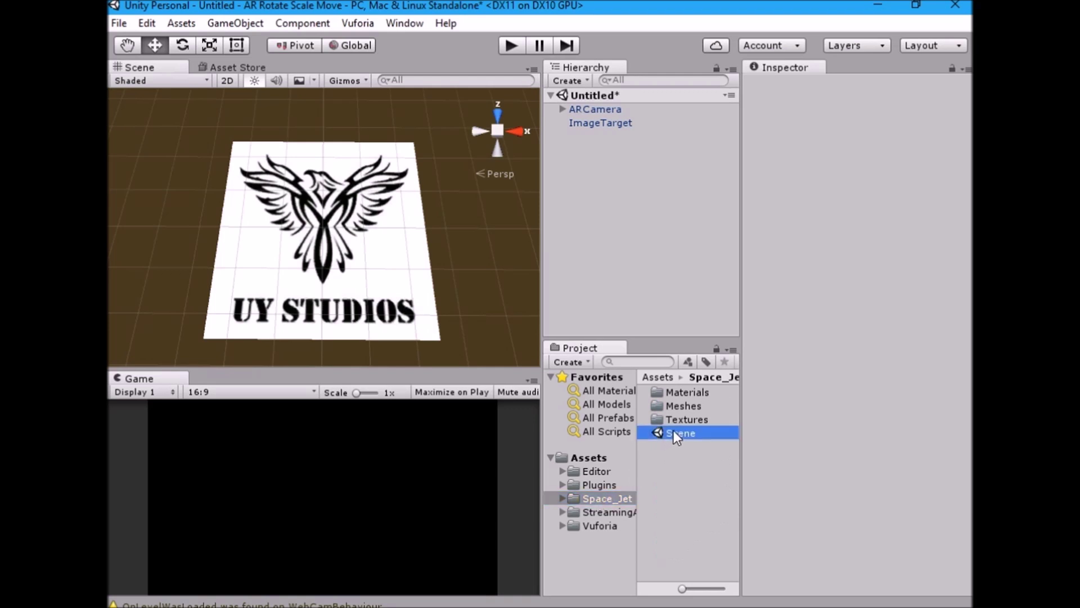
drag(674, 430, 655, 219)
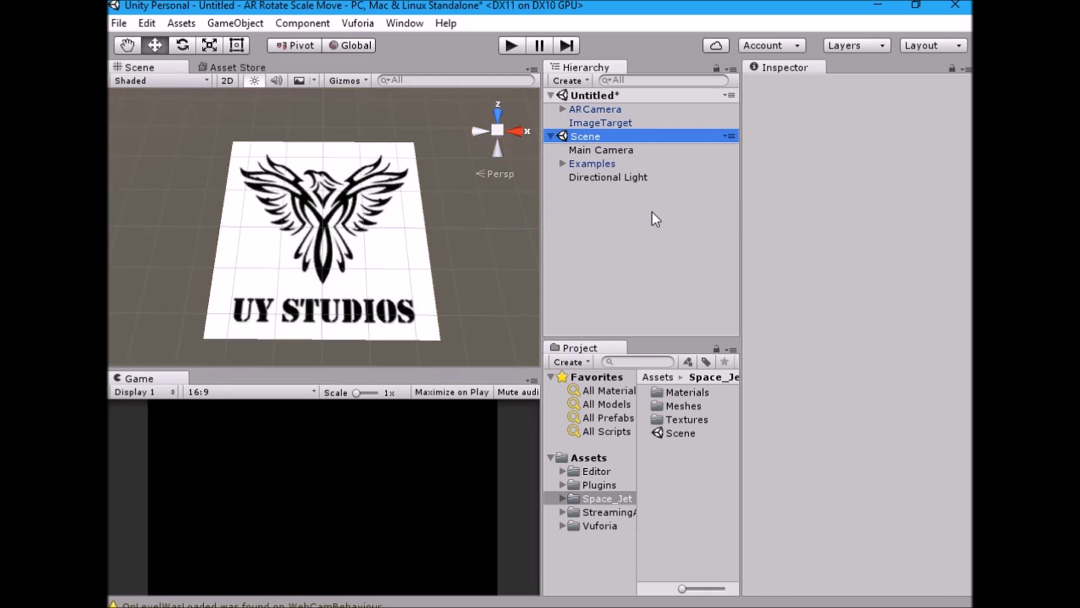
Expand the Examples group and frame the Example_1 jet in the scene view
click(563, 164)
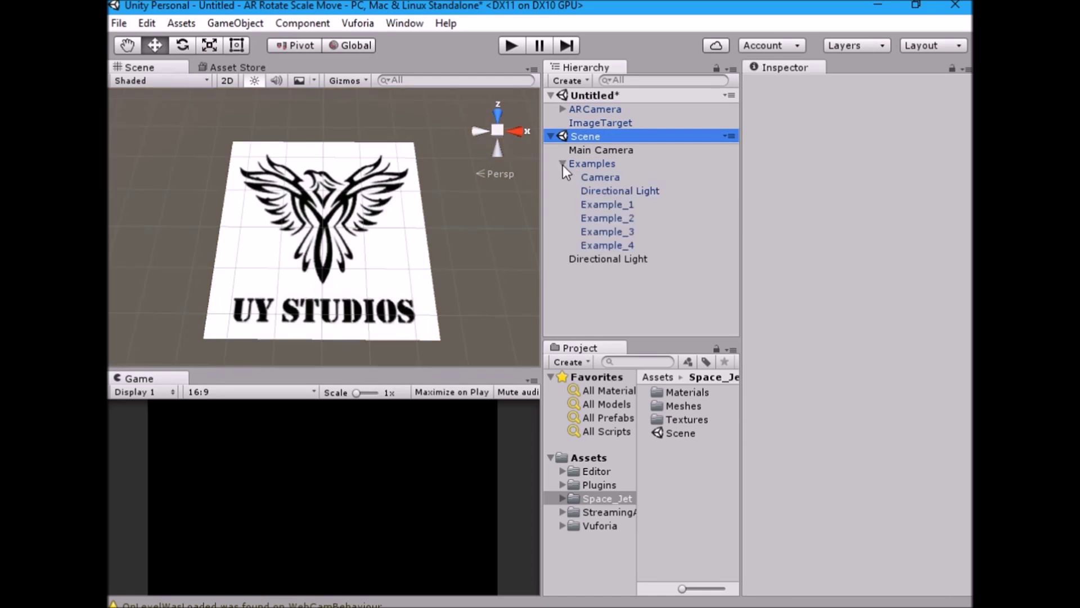
click(611, 203)
double_click(611, 204)
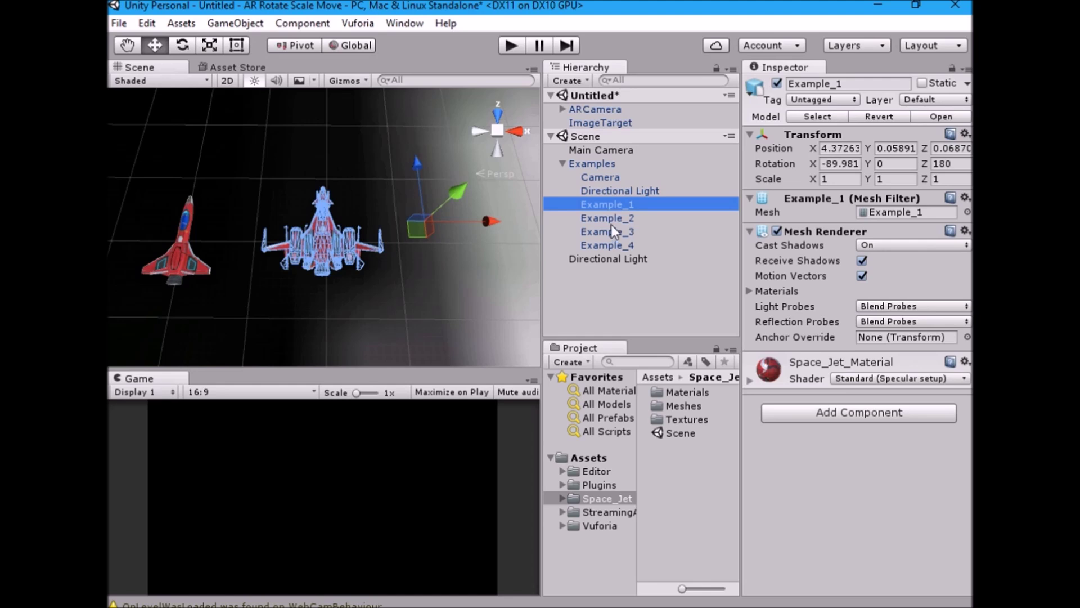
Make Example_1 a child of ImageTarget, confirming the prefab break with Continue
double_click(612, 231)
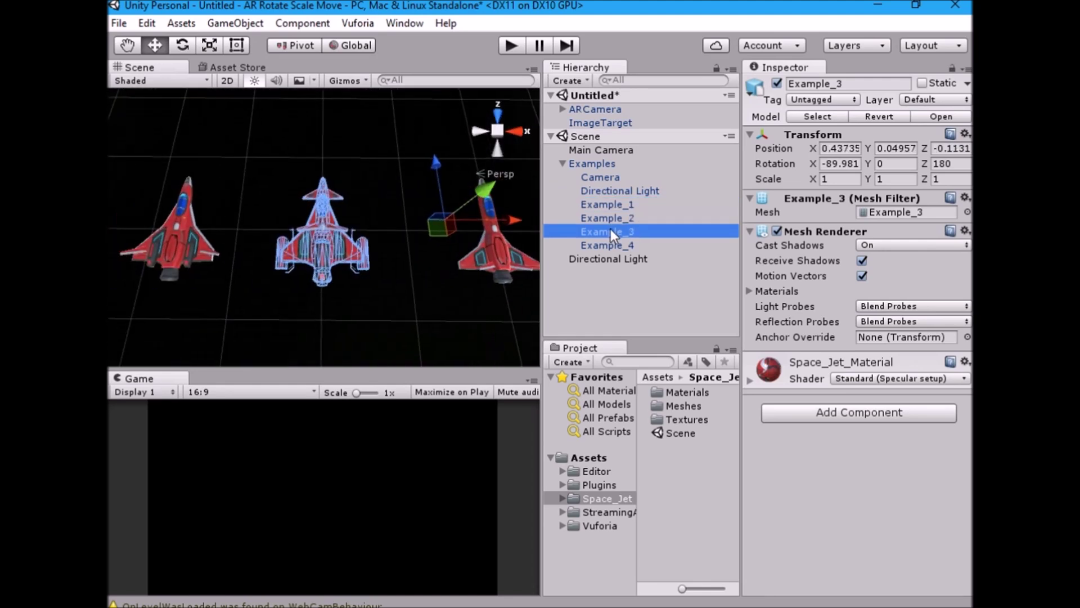
double_click(610, 245)
click(610, 231)
middle_drag(456, 262, 255, 266)
click(622, 208)
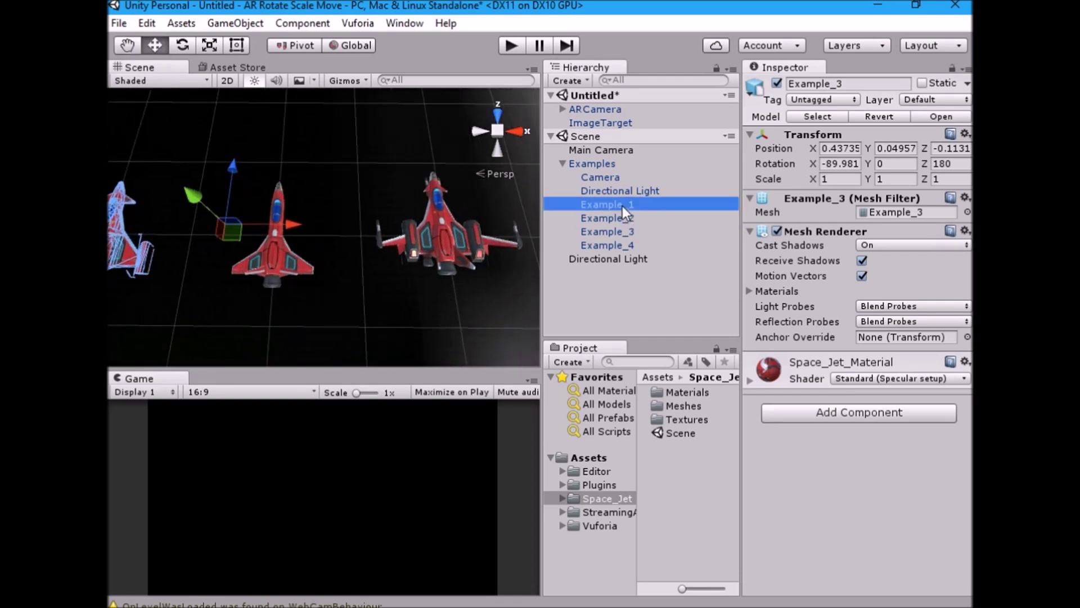
drag(620, 205, 613, 123)
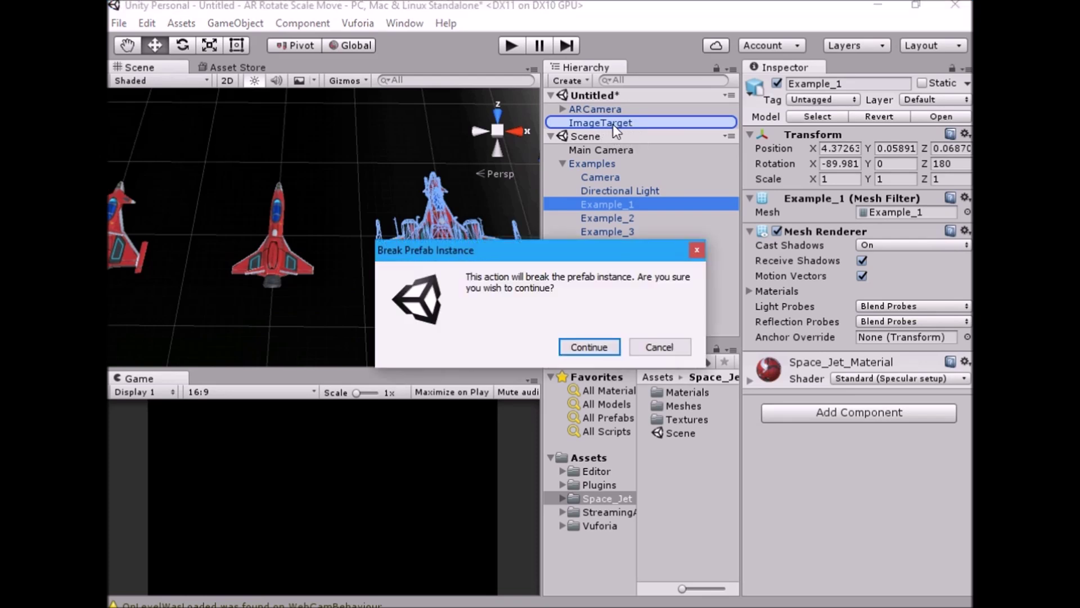
click(603, 346)
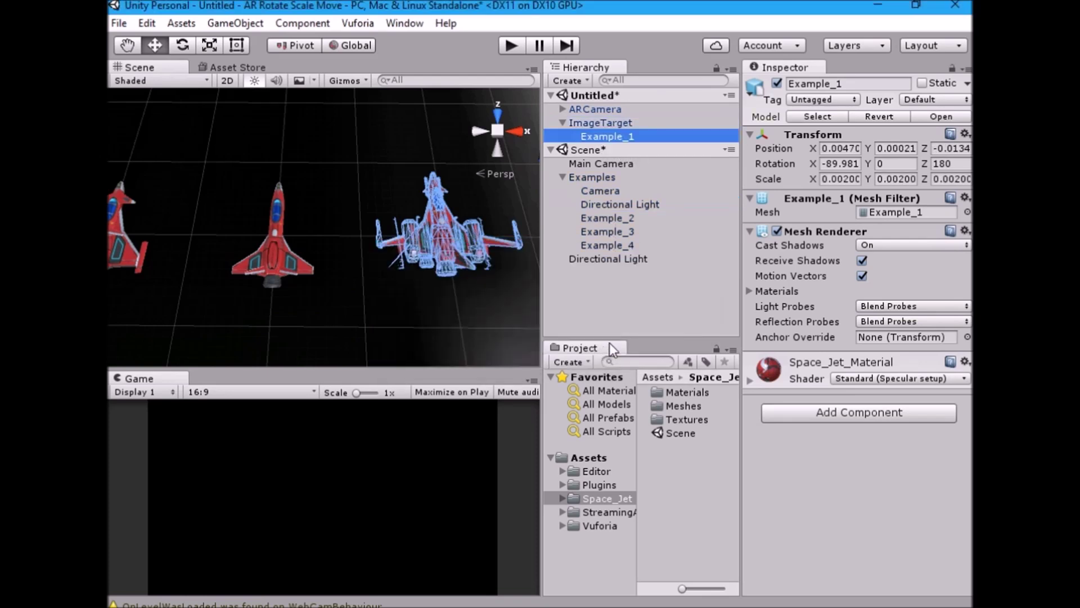
Remove the Space_Jet scene from the Hierarchy with Don't Save
click(730, 149)
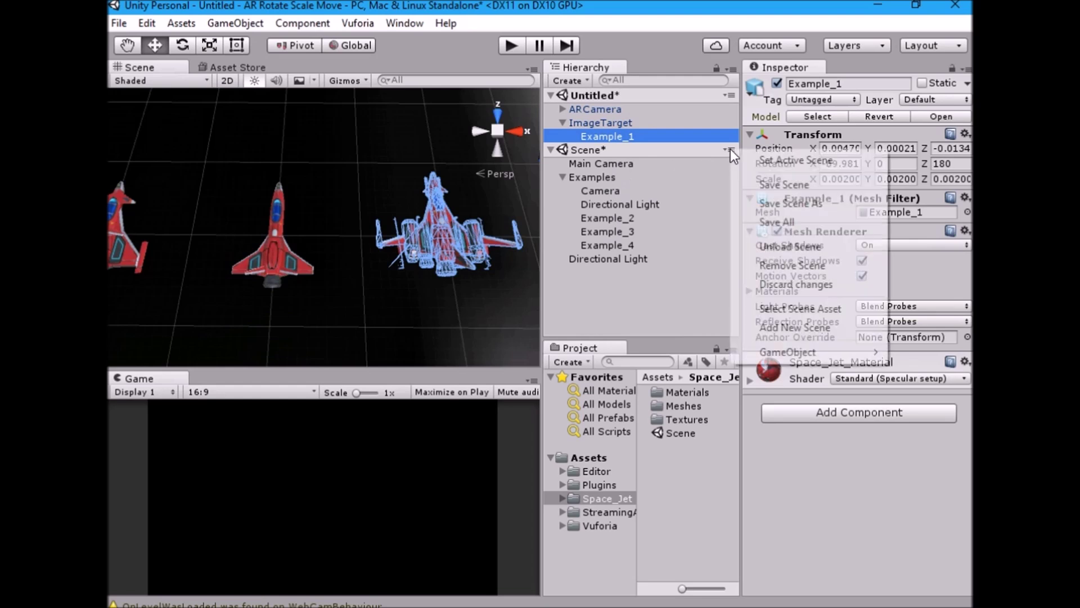
click(768, 271)
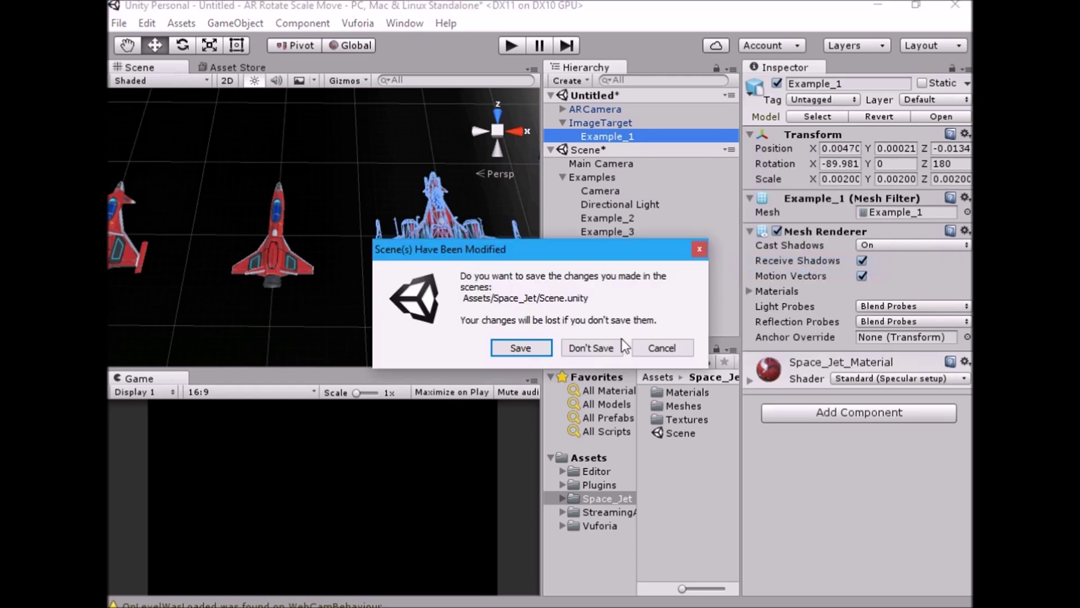
click(603, 348)
Set Example_1's position to 0, 0, 0 and frame it in the scene
click(614, 130)
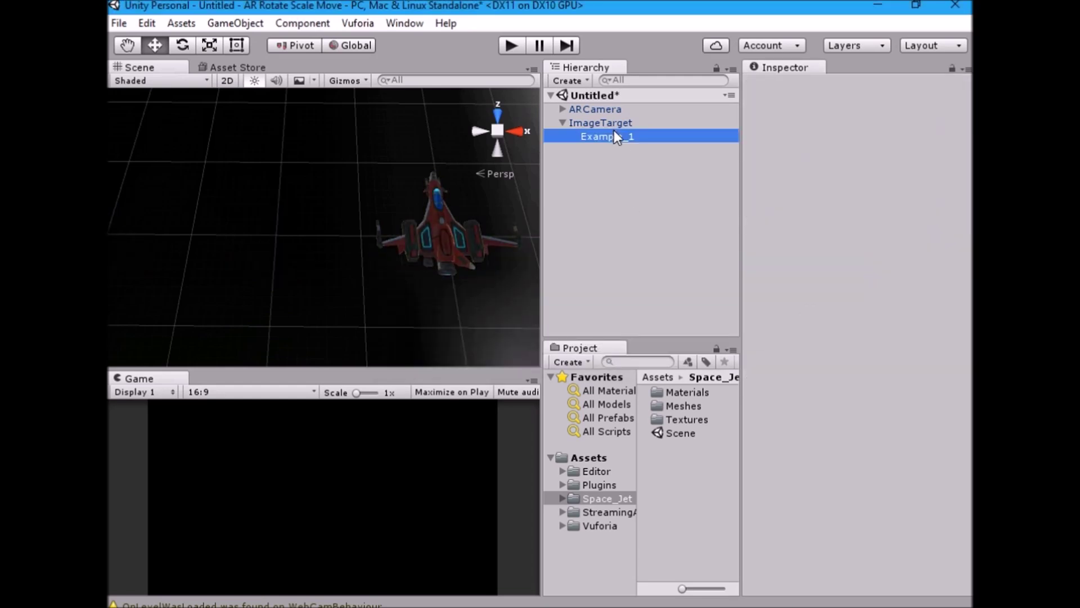
click(831, 147)
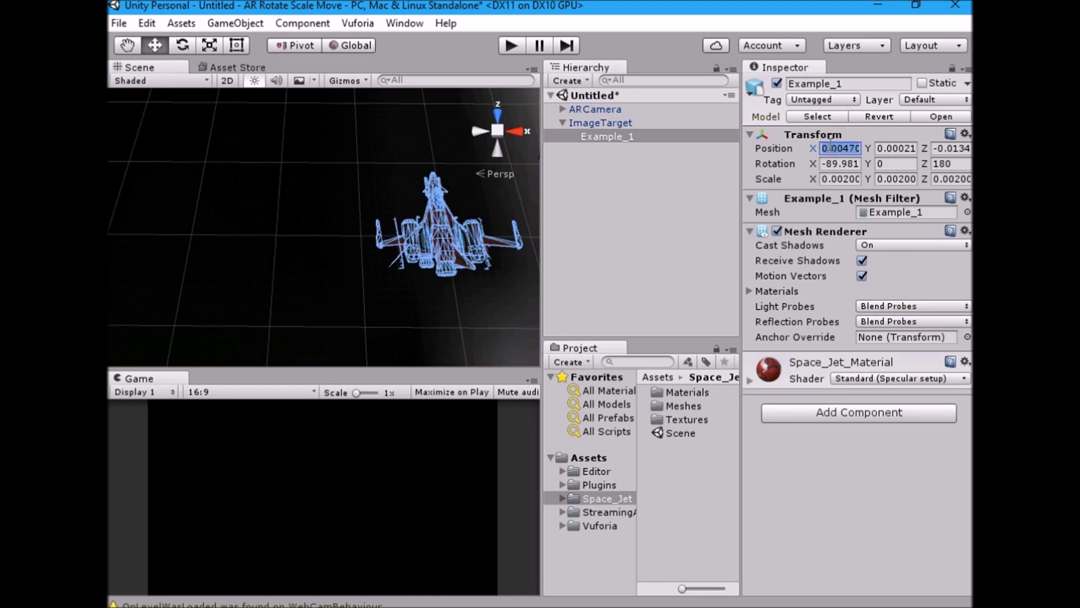
text(0)
click(899, 148)
text(0)
click(947, 147)
text(0)
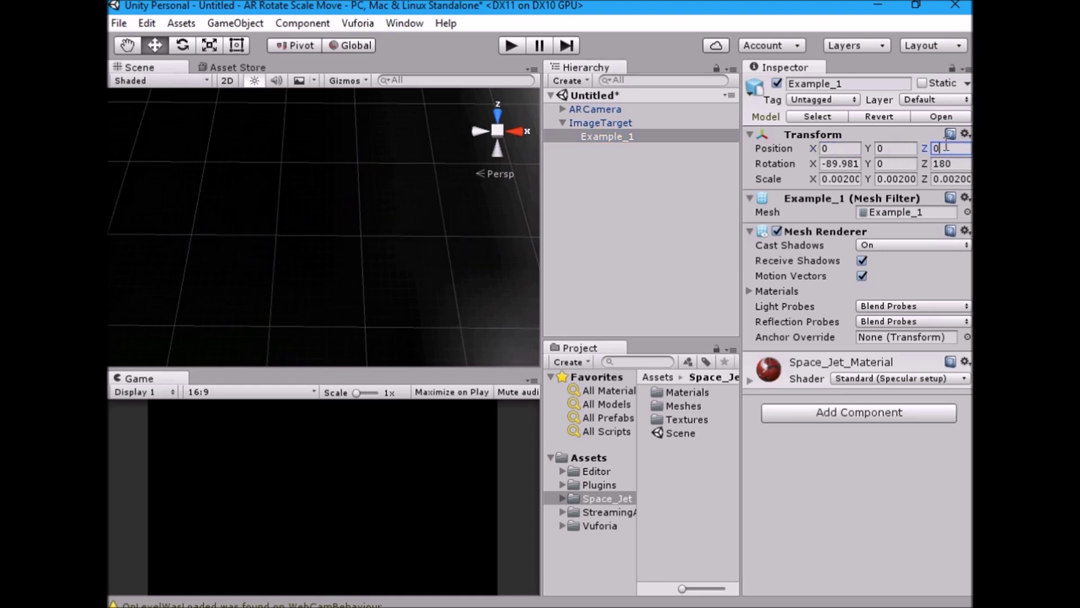
double_click(635, 142)
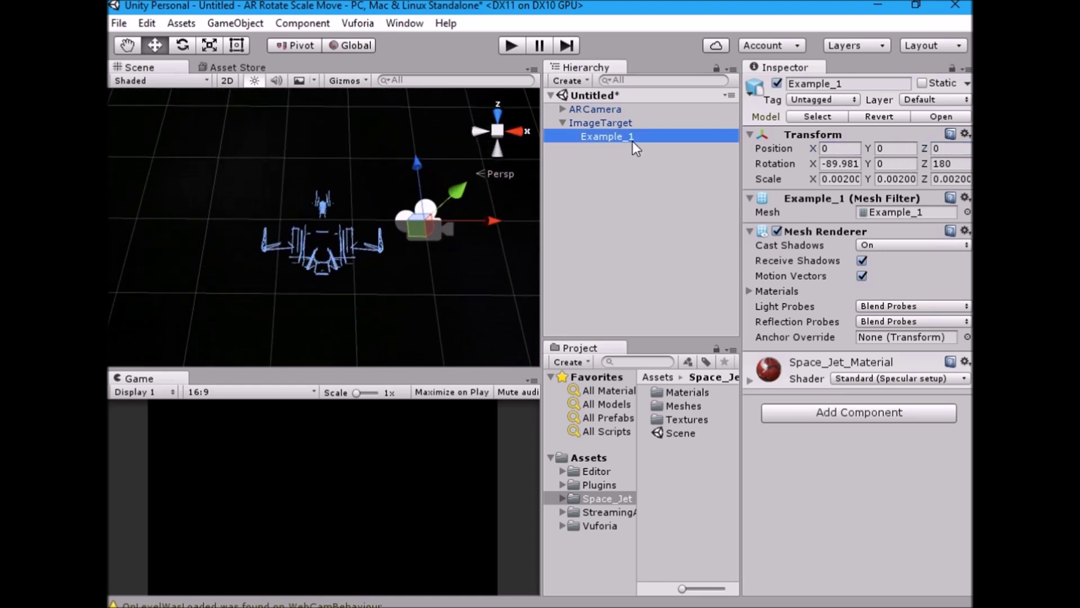
scroll(474, 238, down, 5)
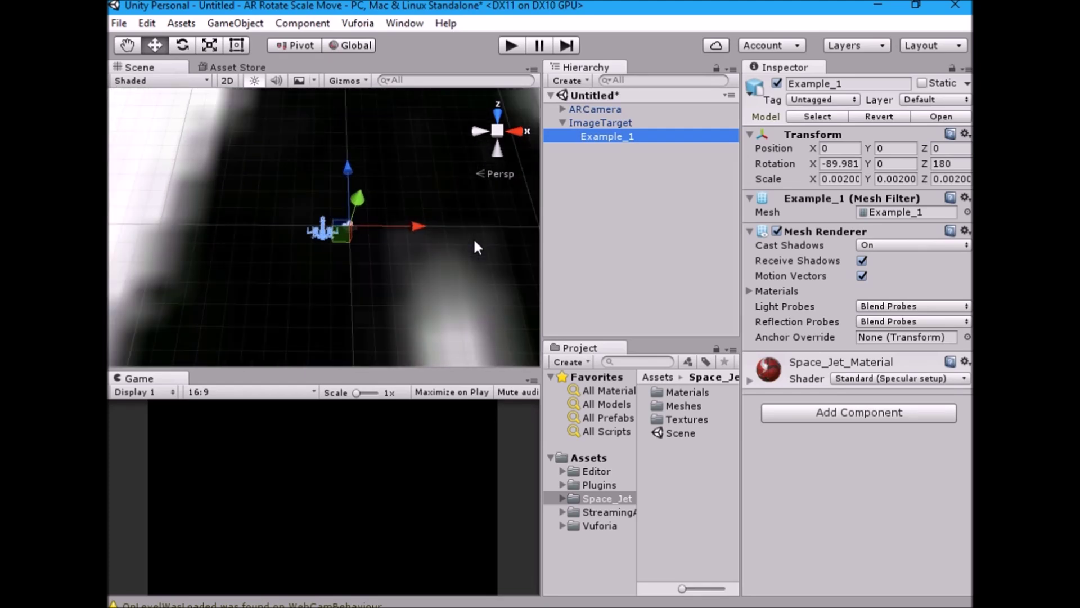
Set Example_1's scale to 1, 1, 1 and frame the enlarged jet
click(846, 164)
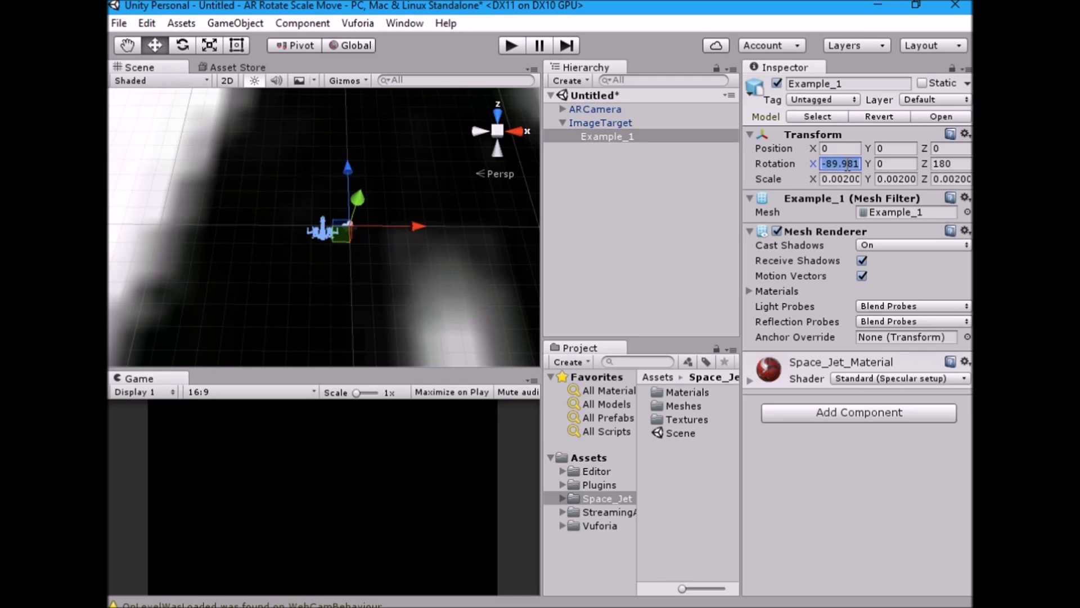
click(848, 176)
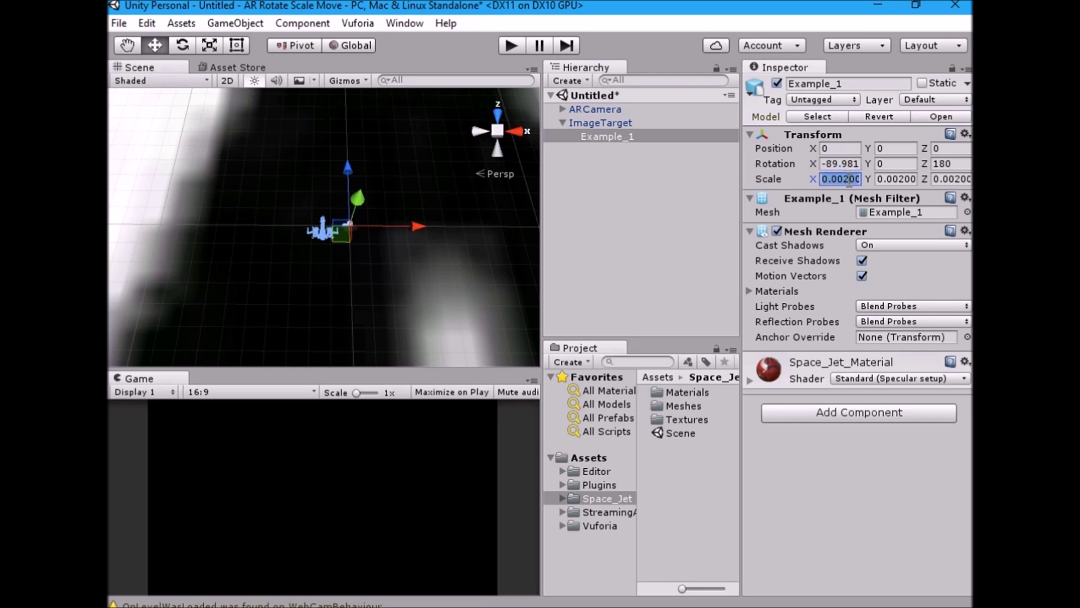
text(1)
click(894, 179)
text(1)
click(945, 179)
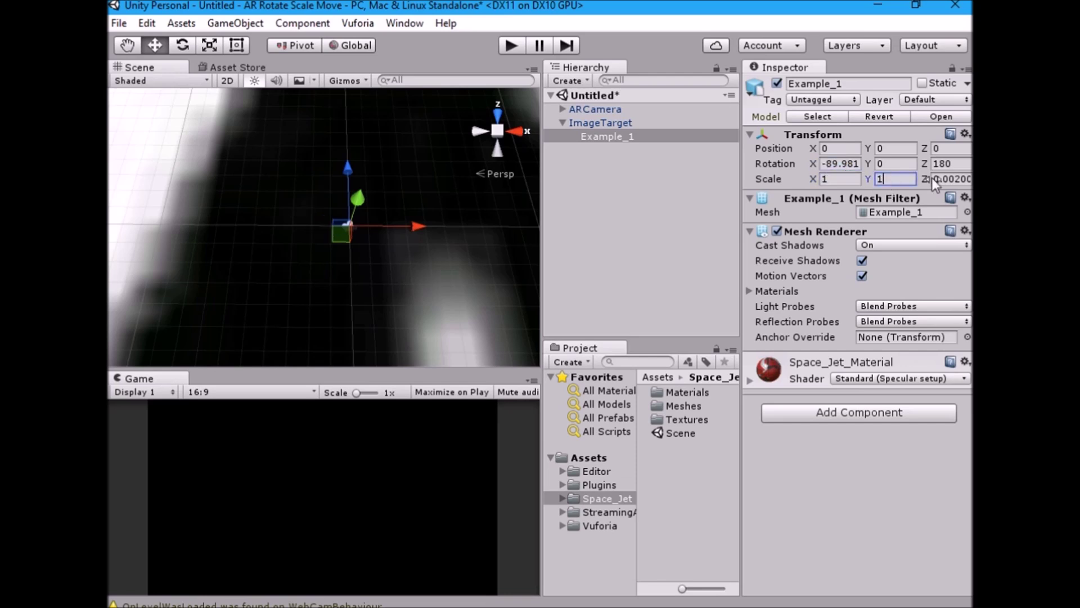
text(1)
scroll(434, 238, down, 5)
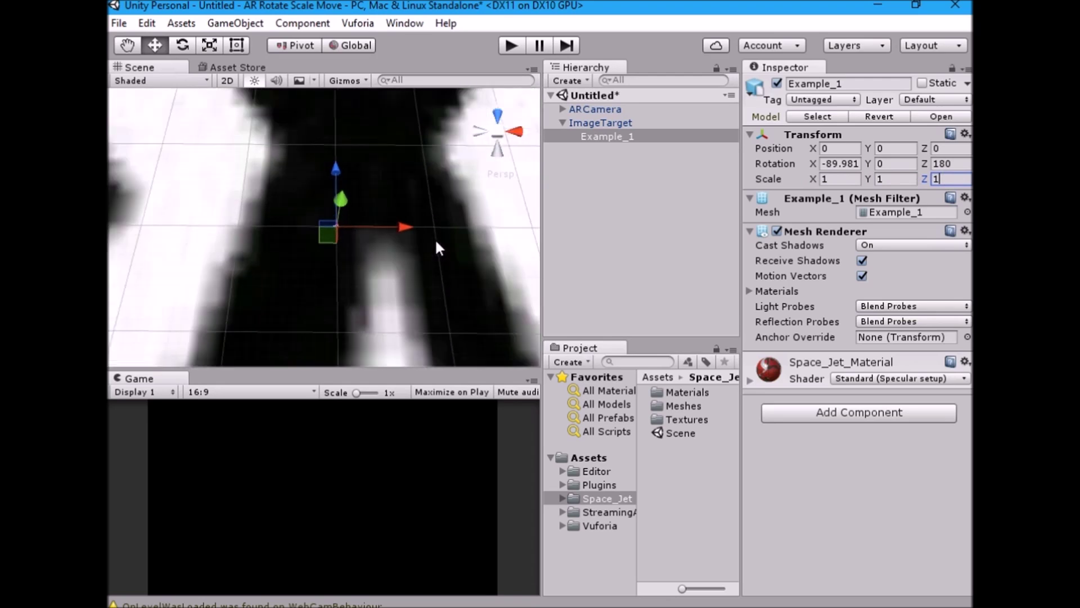
double_click(613, 136)
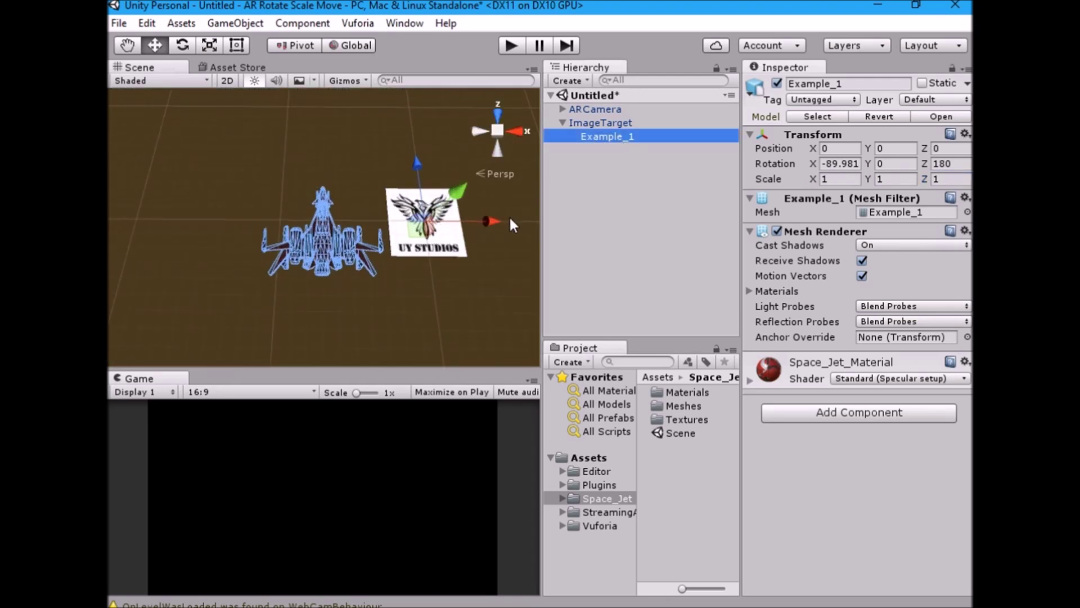
Move the jet over the UY STUDIOS target and set its Z rotation to 0
click(840, 164)
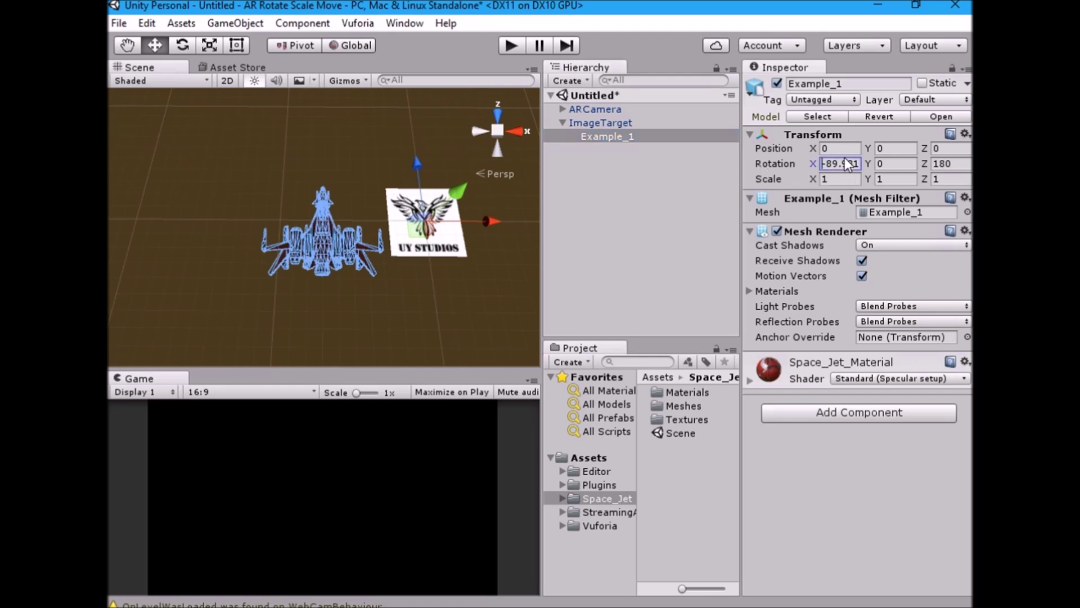
drag(477, 222, 605, 220)
alt+drag(432, 292, 366, 237)
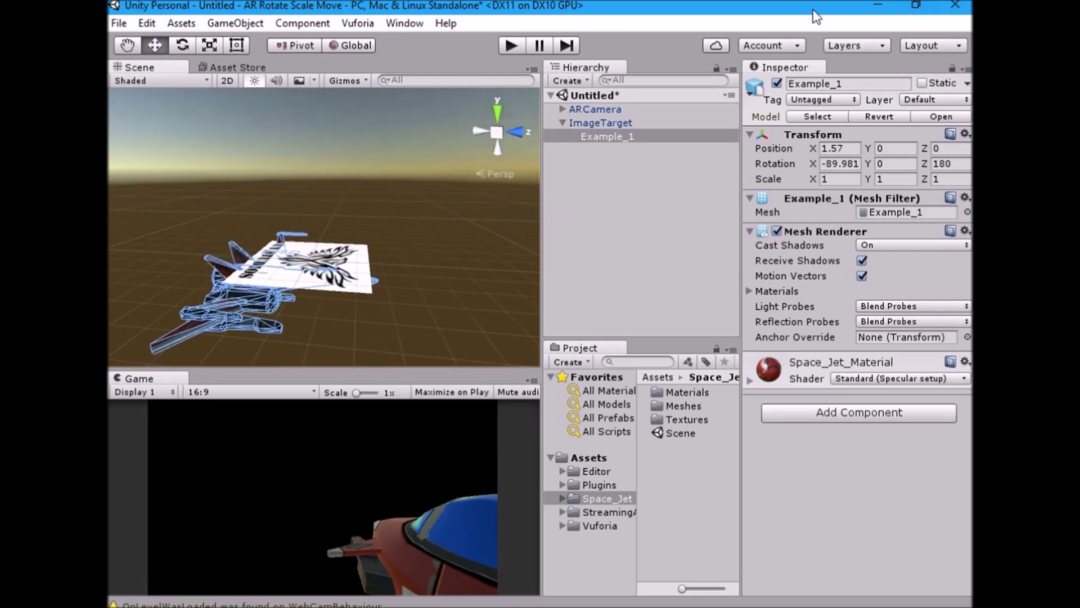
drag(874, 148, 593, 80)
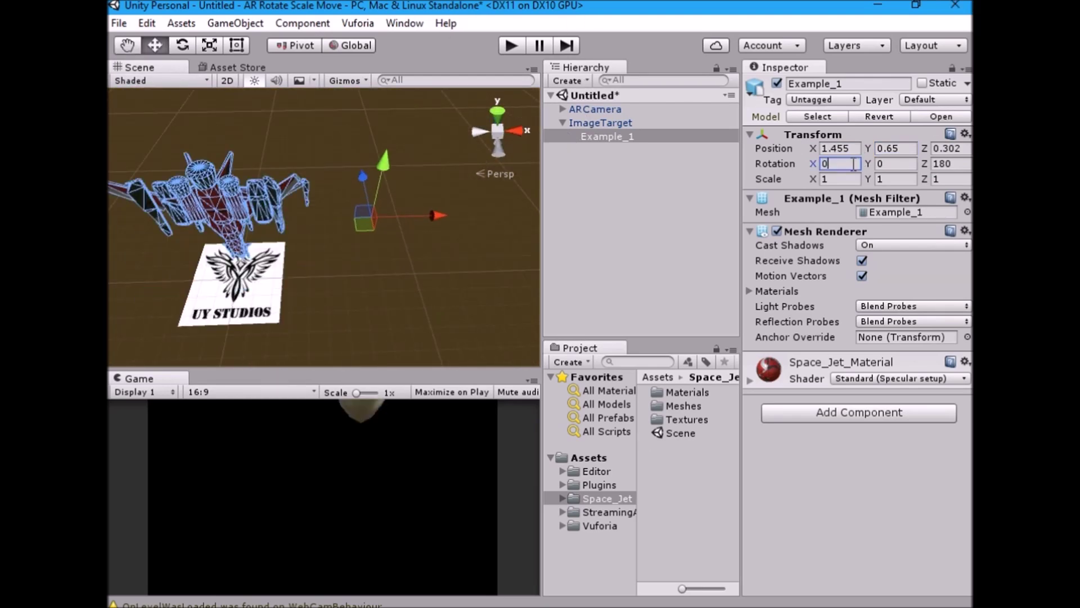
click(934, 163)
text(0)
alt+drag(360, 236, 417, 336)
Orbit and zoom to check the jet from a front-on view
alt+drag(504, 269, 145, 222)
click(253, 236)
scroll(336, 269, up, 10)
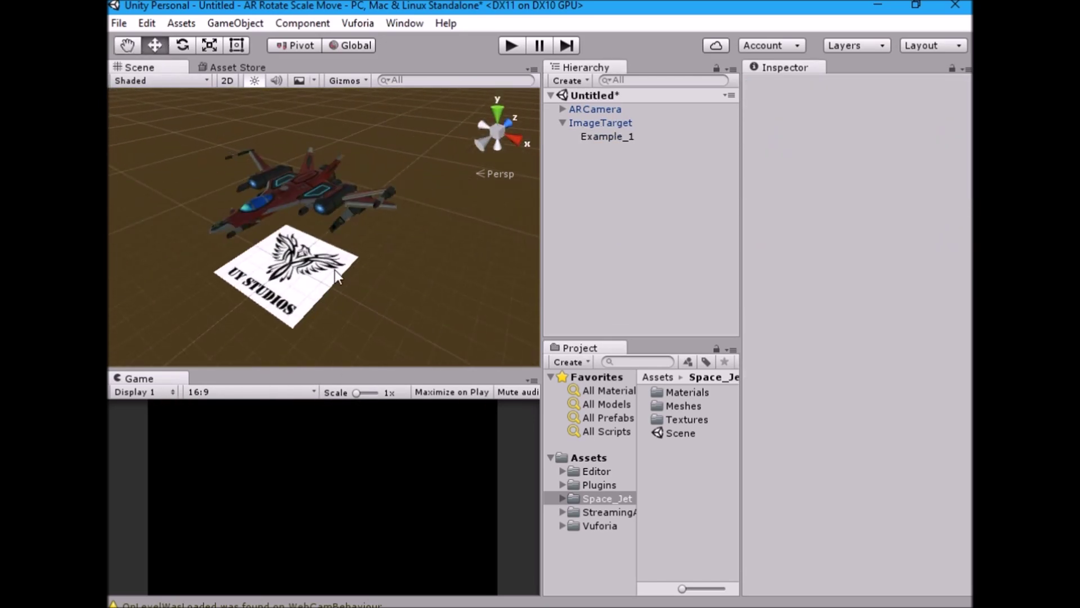
alt+drag(337, 280, 448, 278)
click(324, 183)
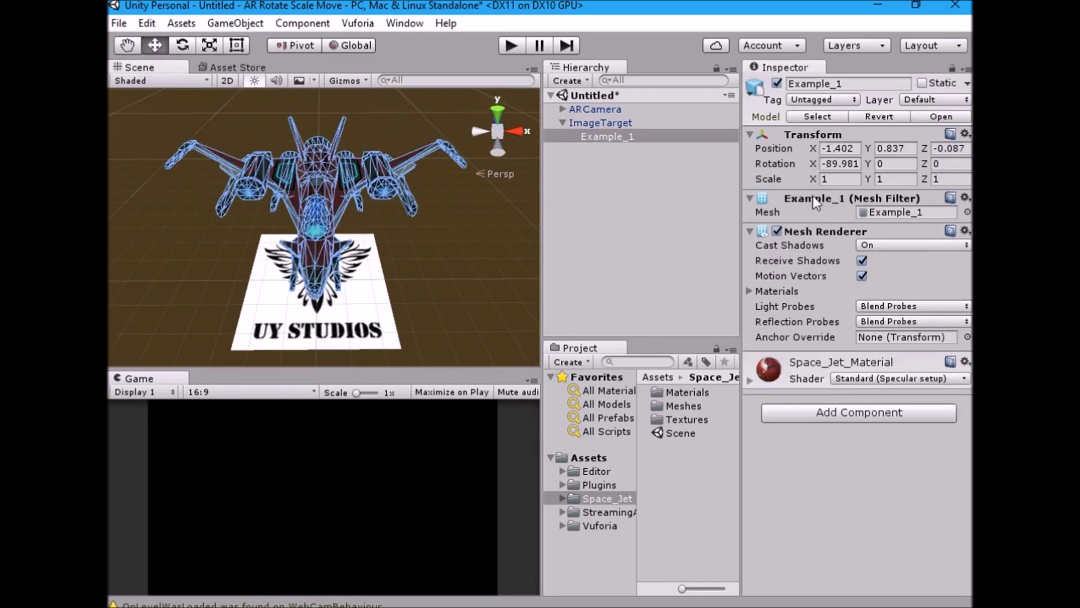
click(610, 126)
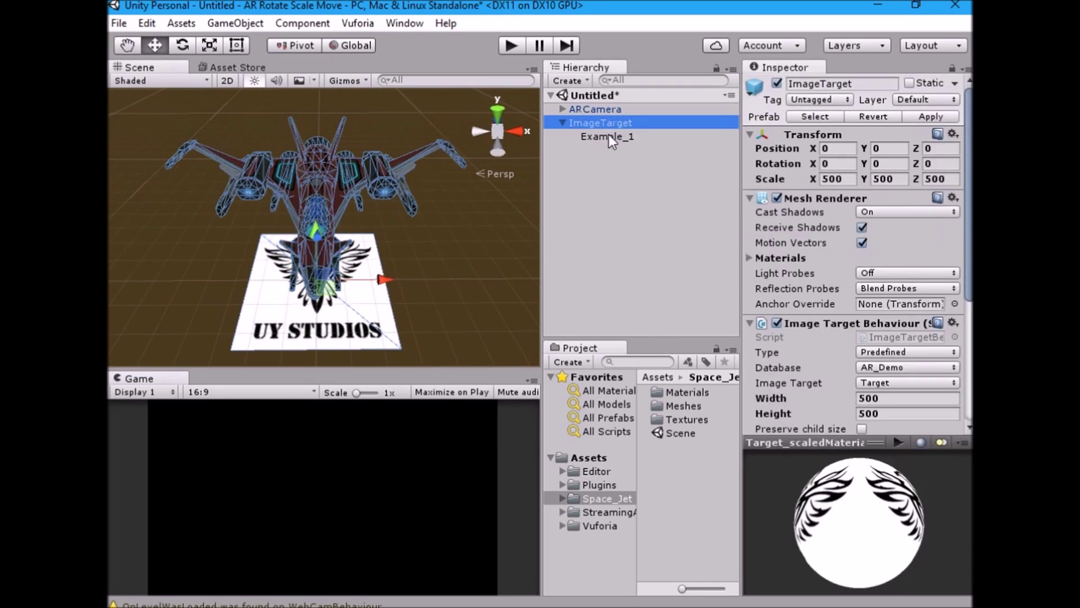
Create an empty object under ImageTarget, reset its transform and zero the jet's position
click(582, 80)
click(608, 99)
mouse_move(608, 149)
mouse_down()
mouse_move(607, 124)
mouse_move(625, 149)
mouse_up()
click(965, 116)
click(982, 126)
click(965, 133)
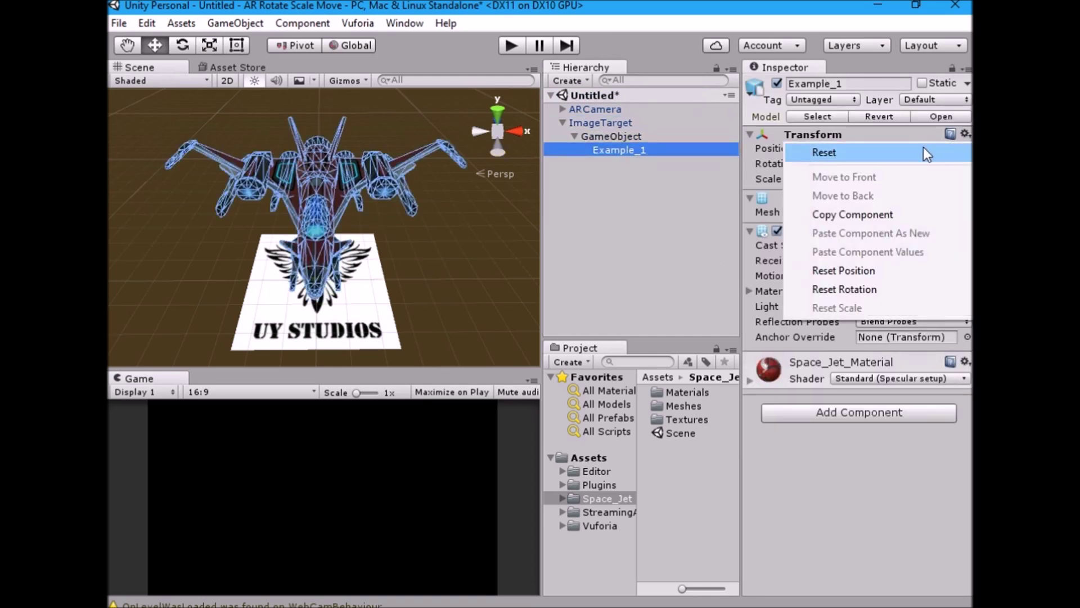
click(754, 159)
click(833, 147)
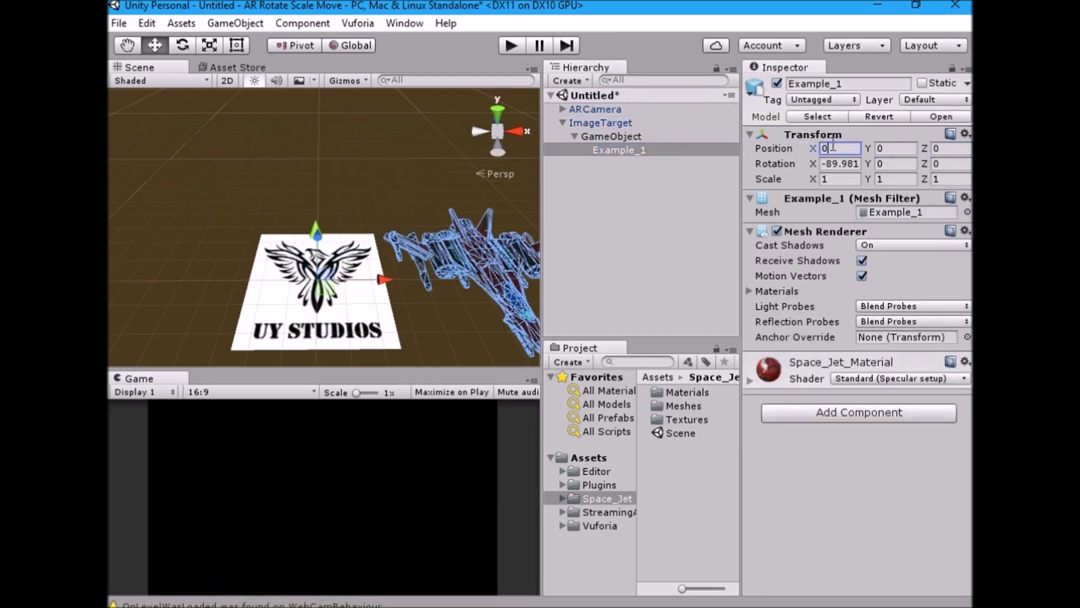
Raise the new parent above the target and rename it Jet
click(611, 137)
alt+drag(460, 180, 367, 191)
click(367, 191)
click(366, 192)
click(836, 83)
text(Jet)
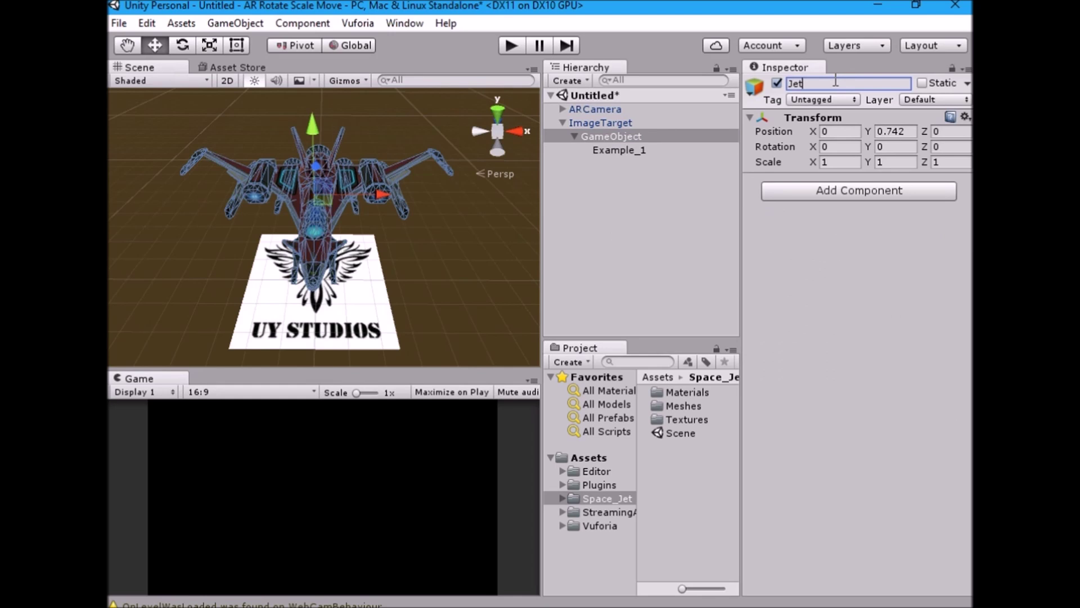
Set the Jet's Y position to 0.5 and orbit to check it over the target
click(575, 135)
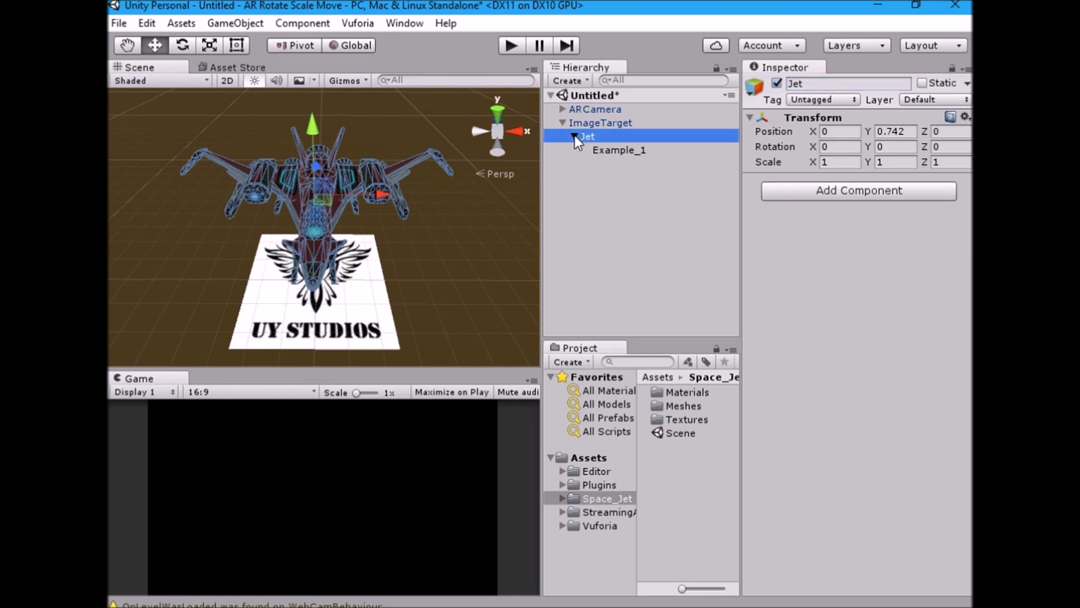
click(575, 136)
click(887, 131)
text(0)
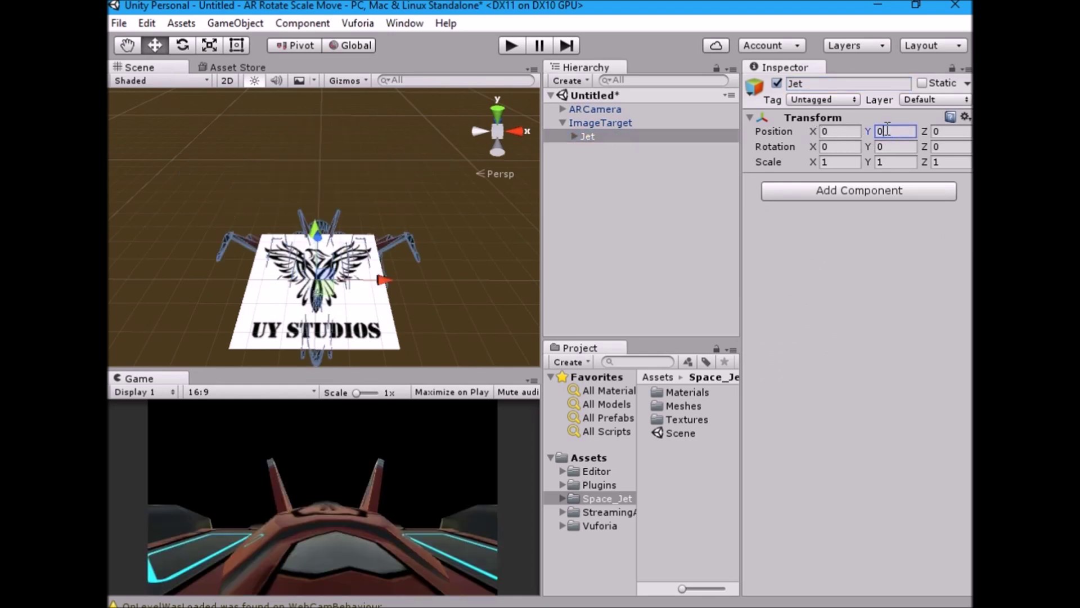
text(.5)
click(682, 227)
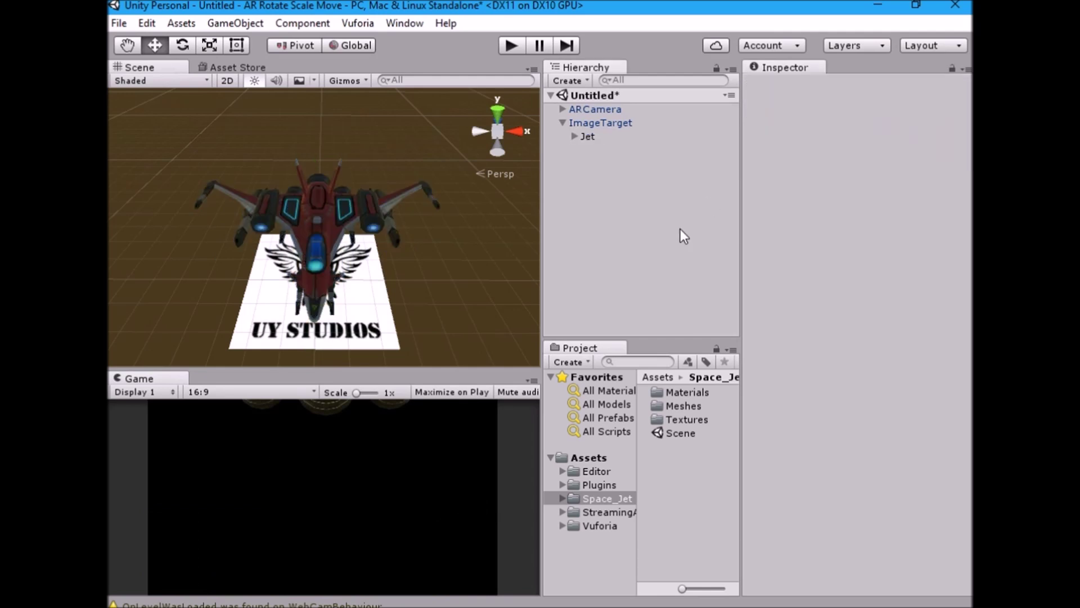
alt+drag(373, 302, 225, 229)
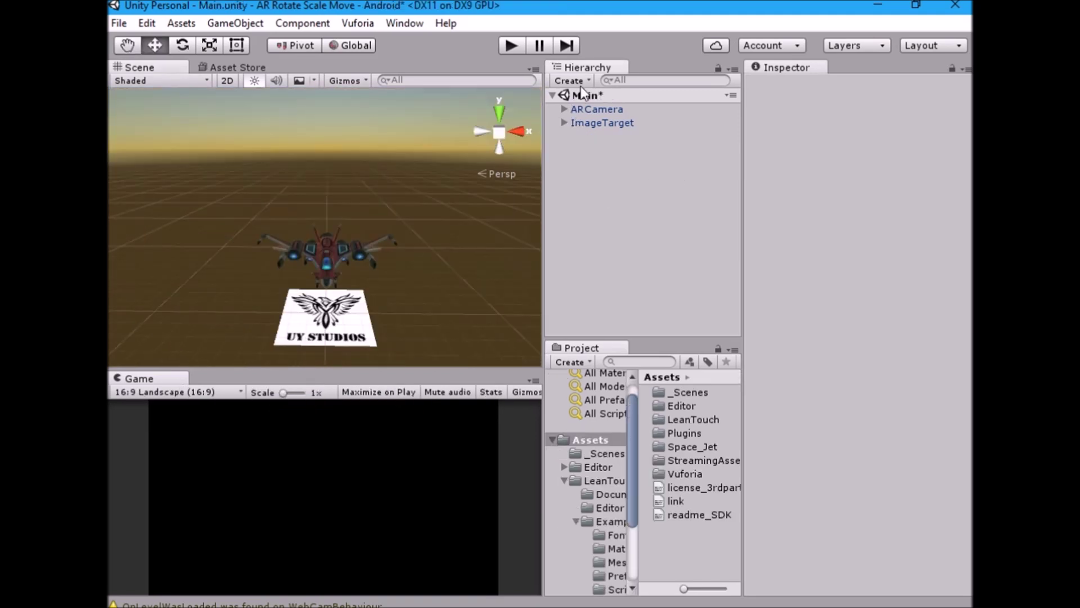
click(581, 85)
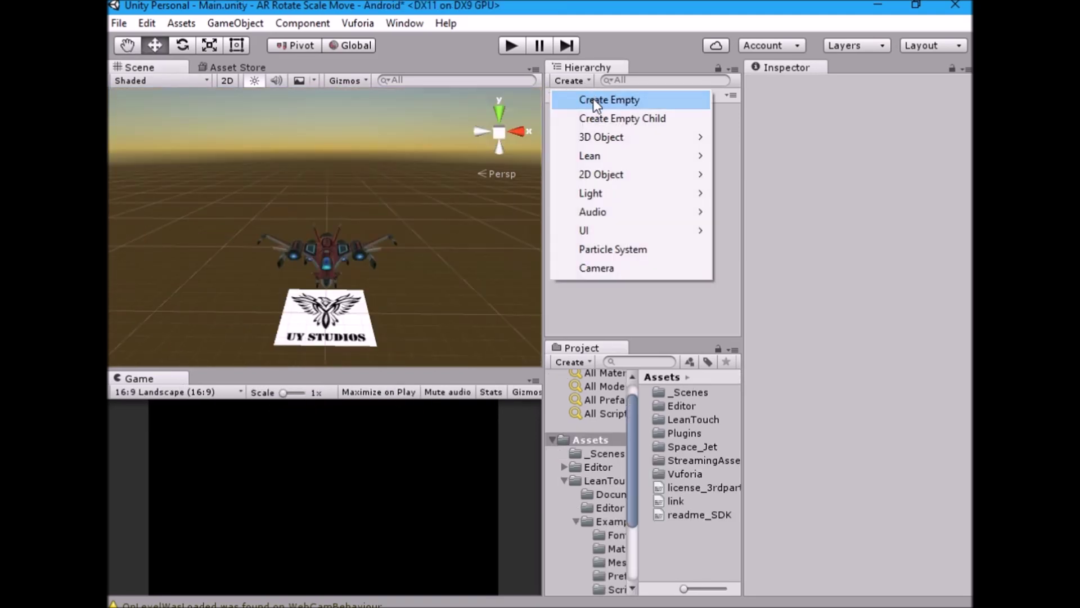
Create an empty object named LeanTouch with its transform reset
click(593, 99)
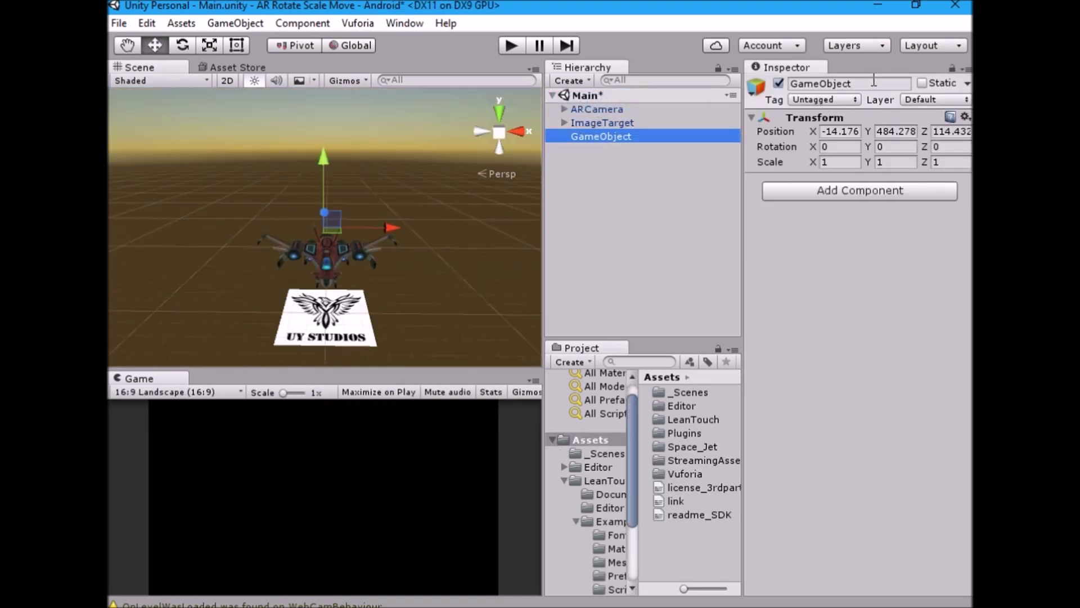
click(966, 117)
click(822, 133)
click(865, 83)
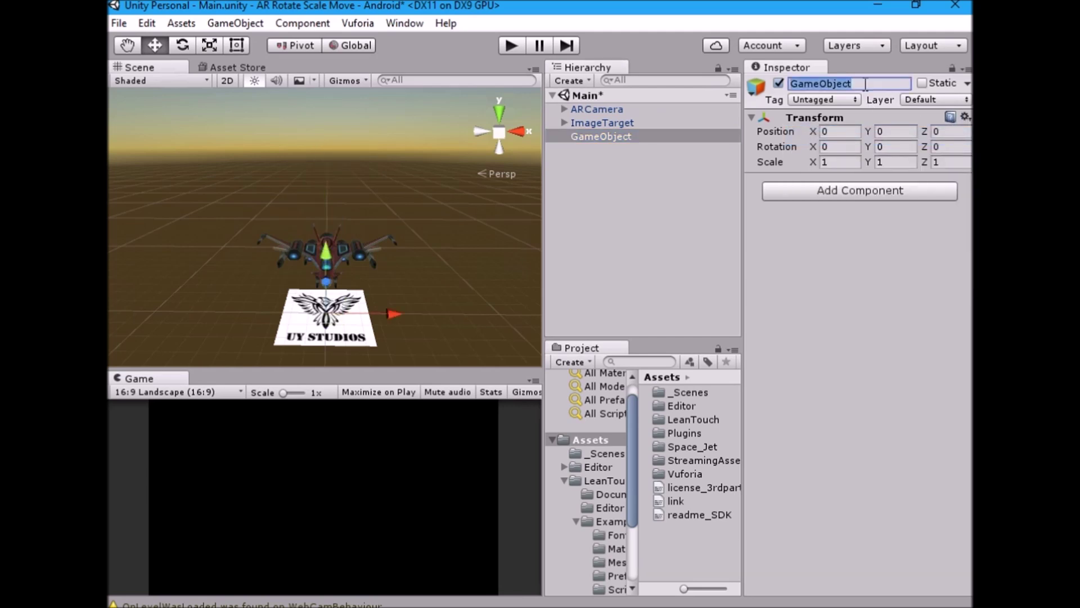
text(LeanT)
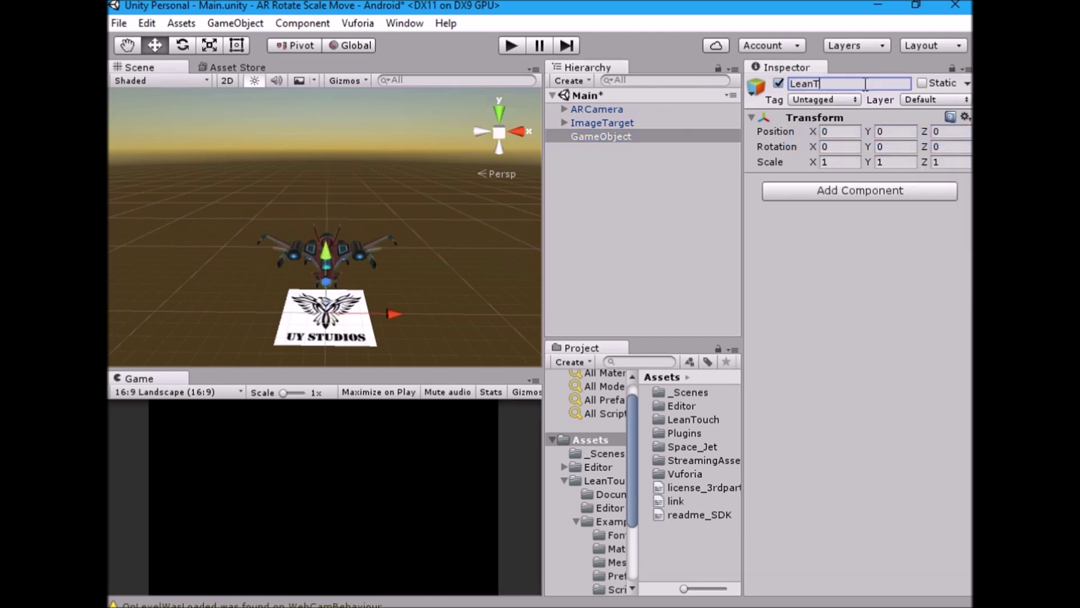
text(ouch)
key(Return)
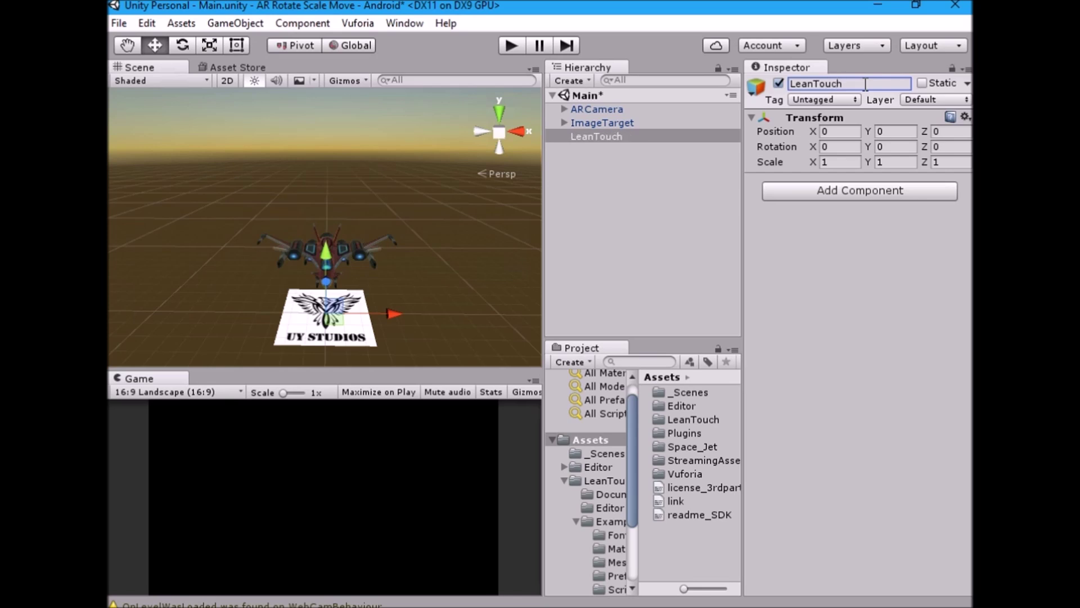
click(646, 180)
click(608, 136)
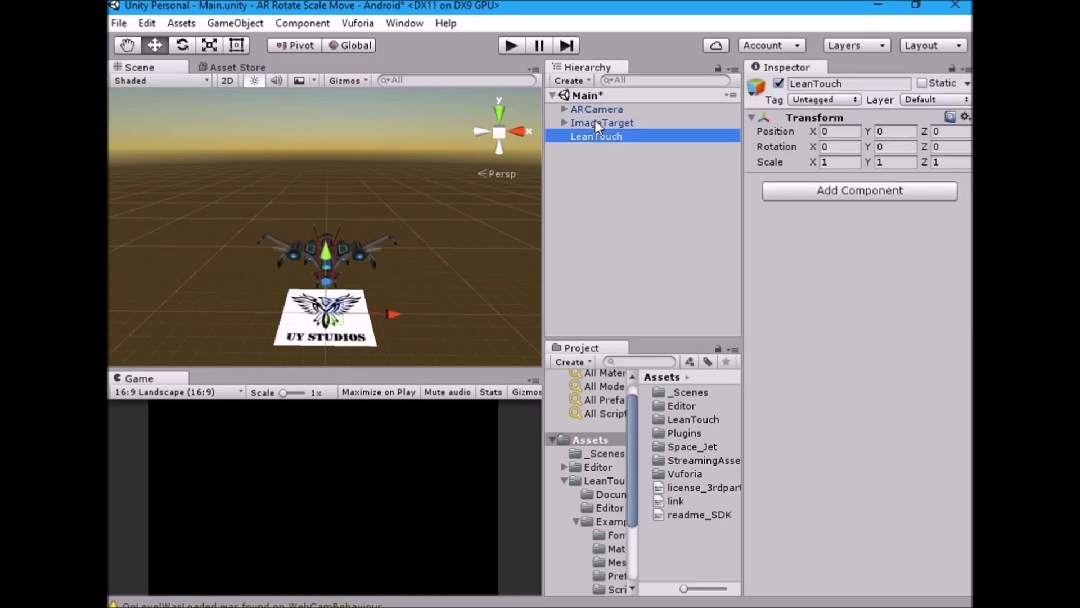
Create another empty object, reset its transform, and name it Controller
click(587, 82)
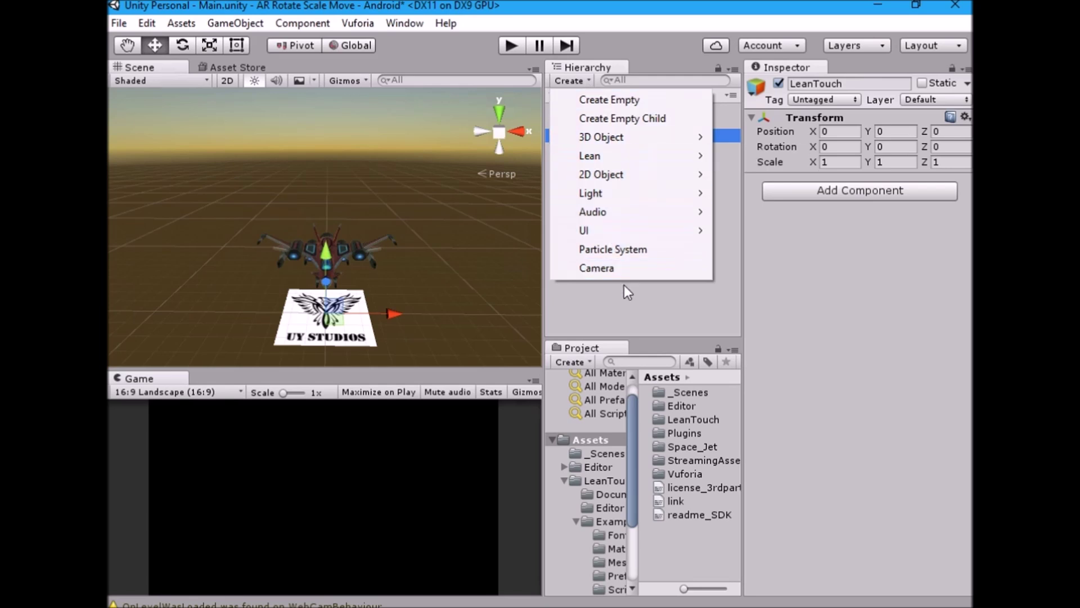
click(607, 101)
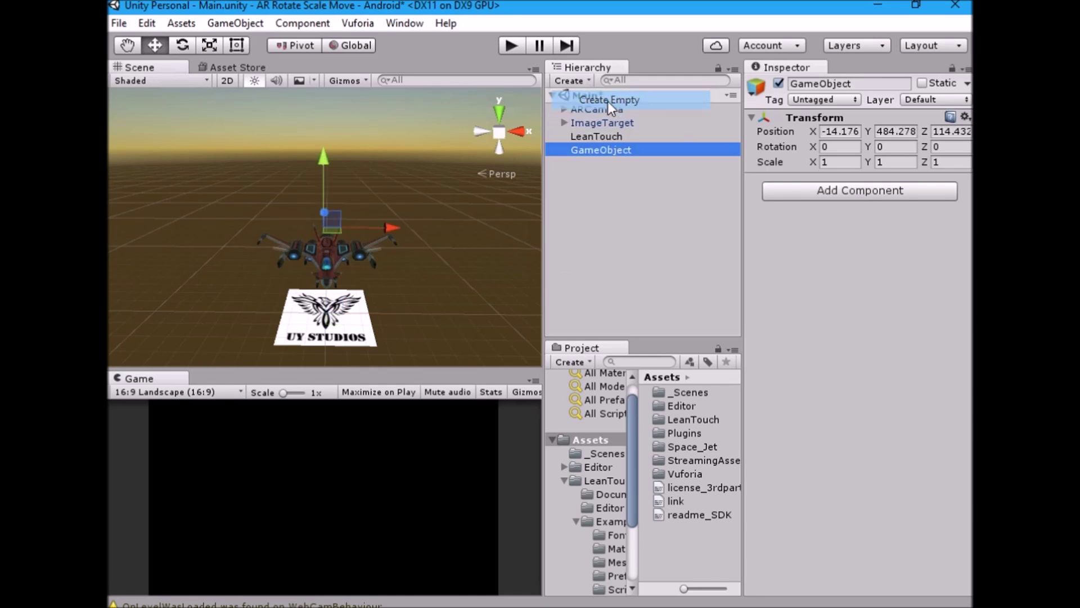
click(963, 117)
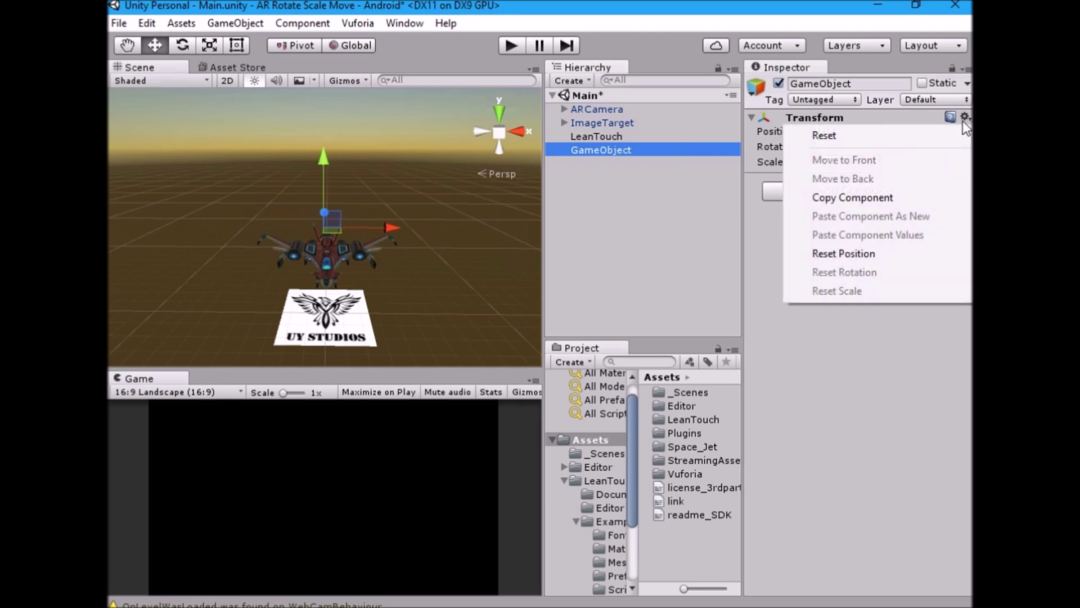
click(817, 135)
click(817, 84)
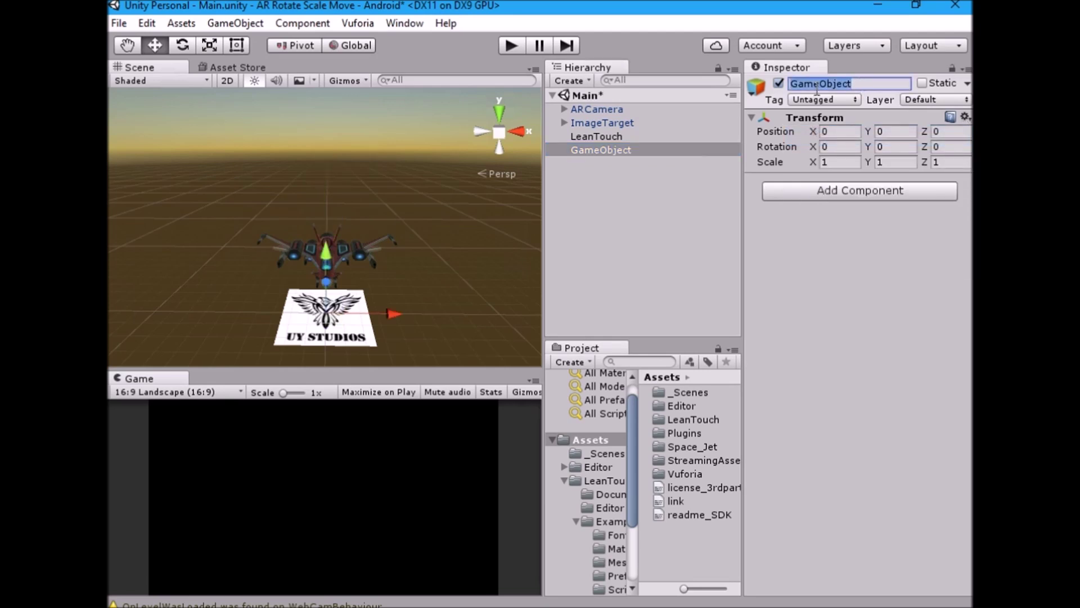
text(Control)
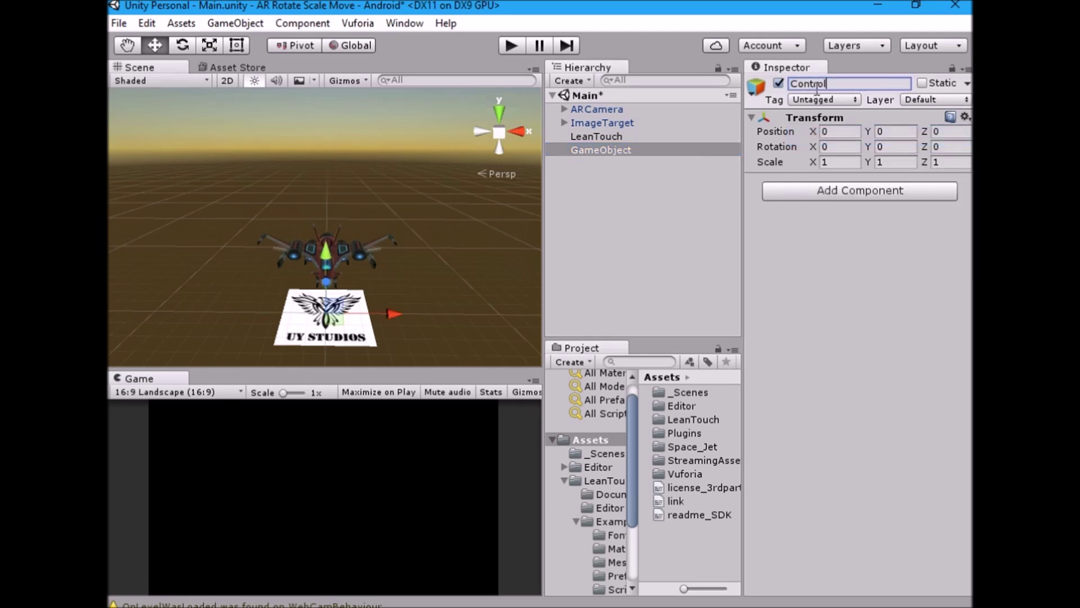
key(BackSpace)
key(BackSpace)
text(er)
key(Return)
click(649, 195)
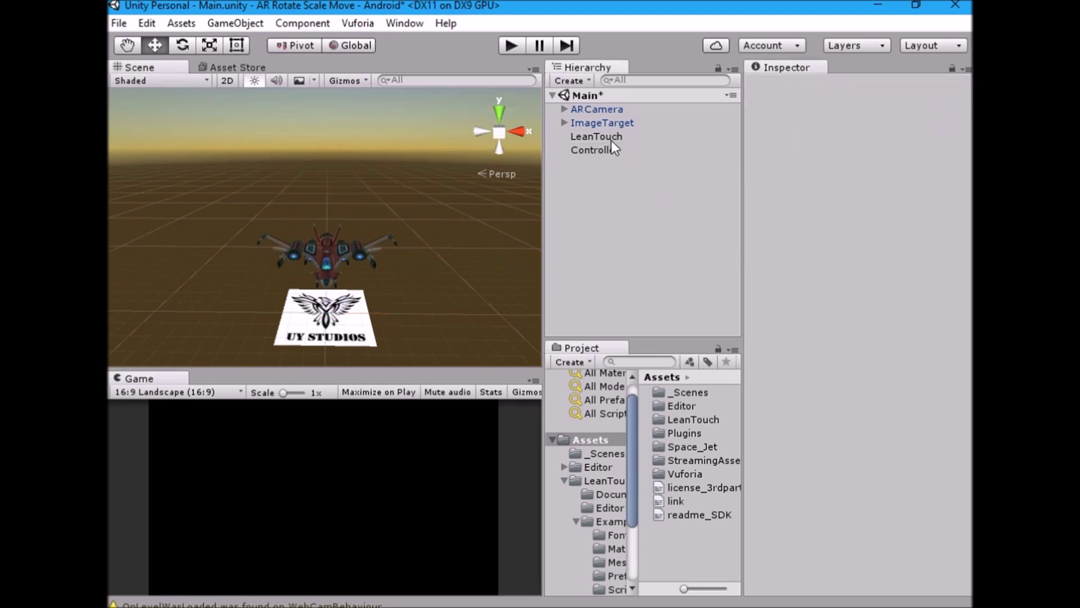
click(613, 139)
Browse the Lean Touch Asset Store page, then open the LeanTouch > Scripts folder
click(609, 241)
click(209, 68)
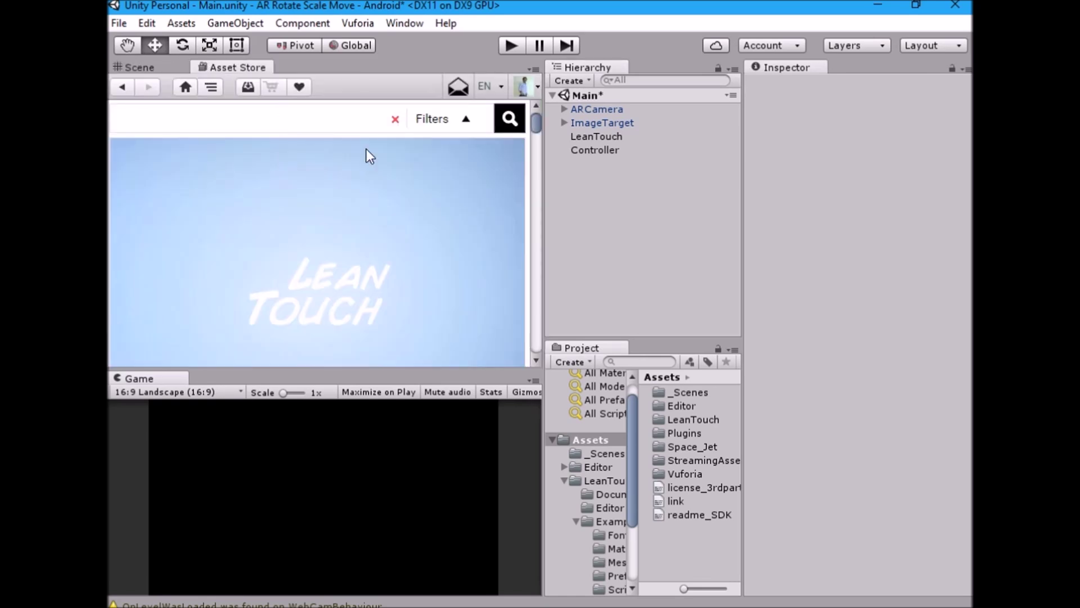
scroll(336, 274, down, 2)
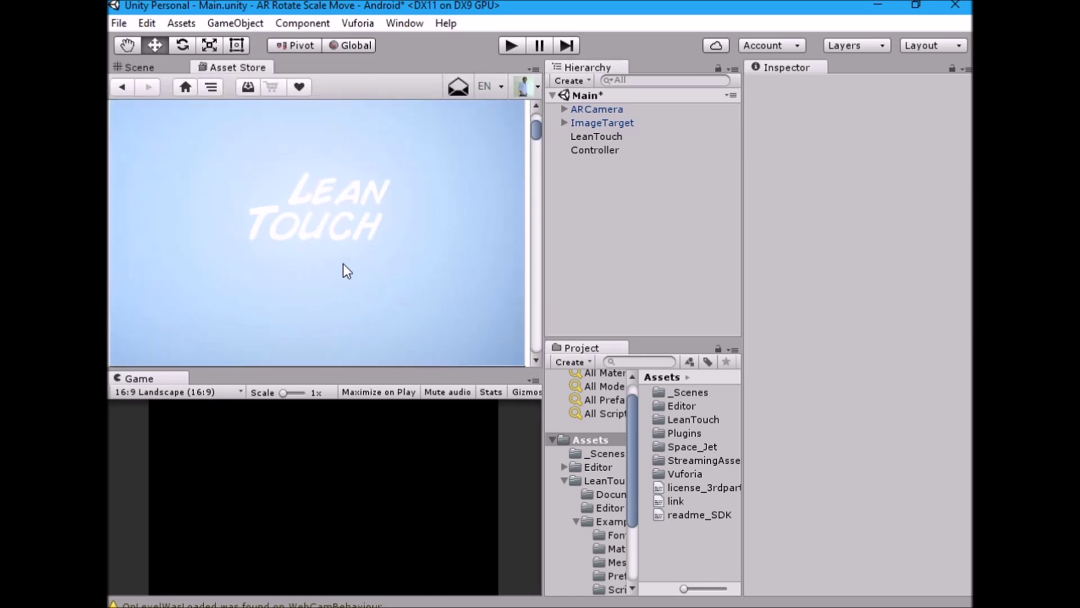
click(318, 222)
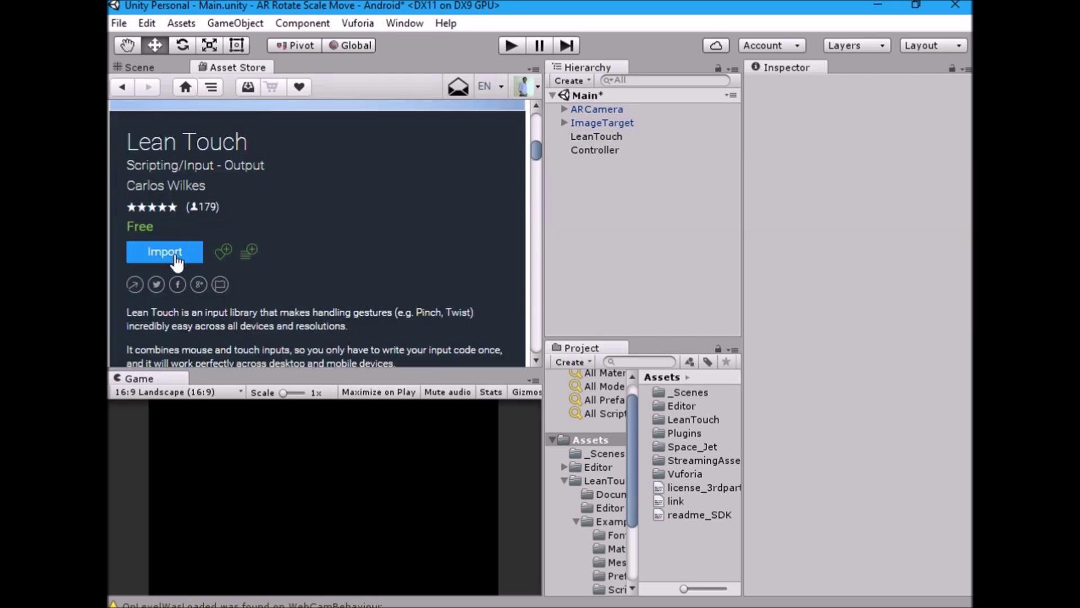
scroll(312, 225, up, 5)
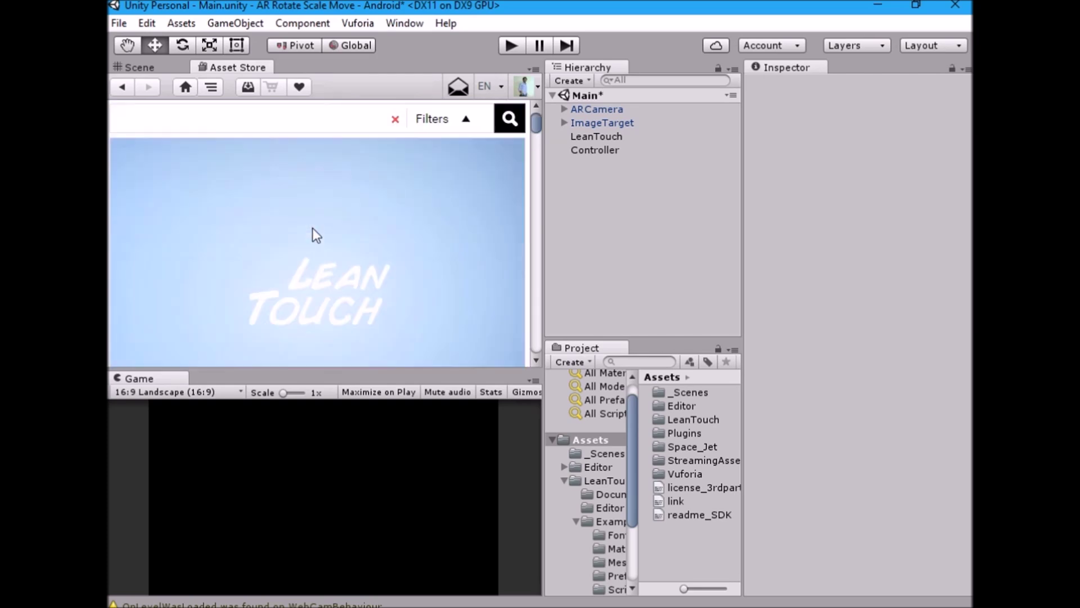
click(574, 481)
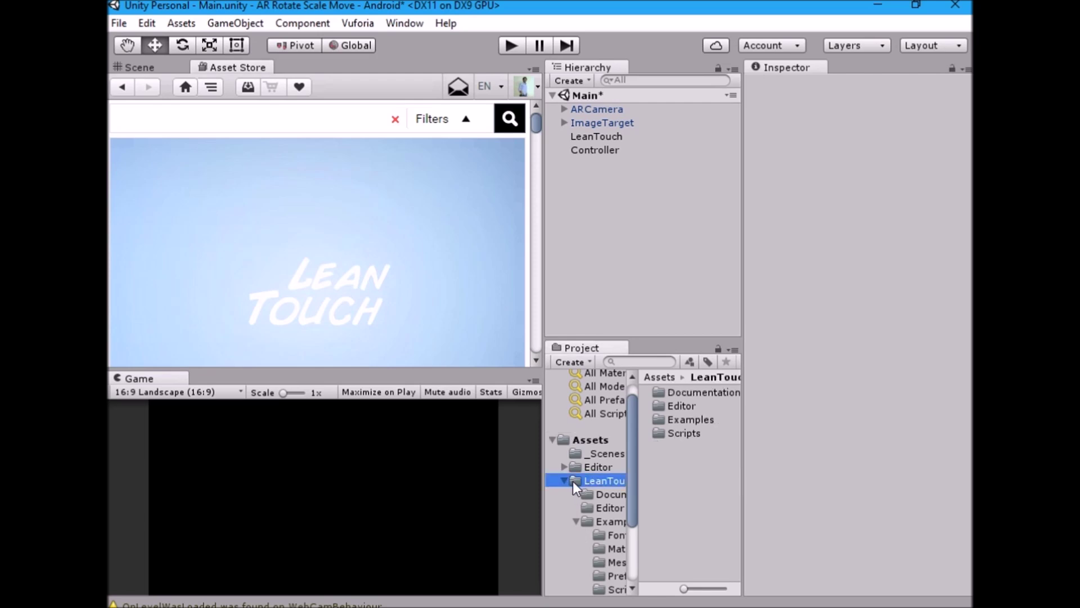
double_click(684, 434)
Drag the LeanTouch script onto the LeanTouch object to add a Lean Touch (Script) component
click(139, 68)
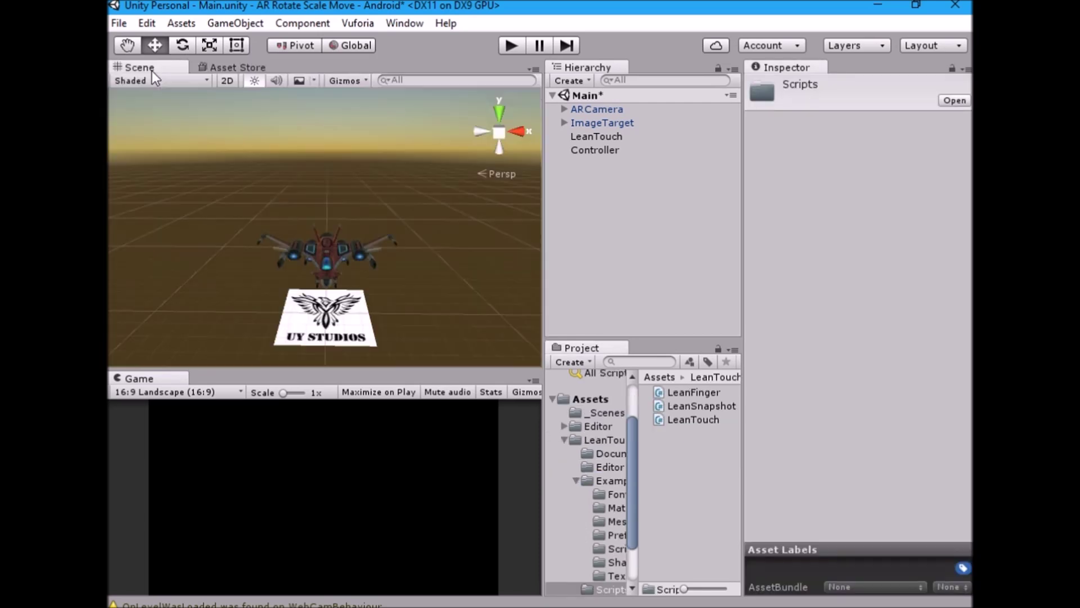
click(592, 137)
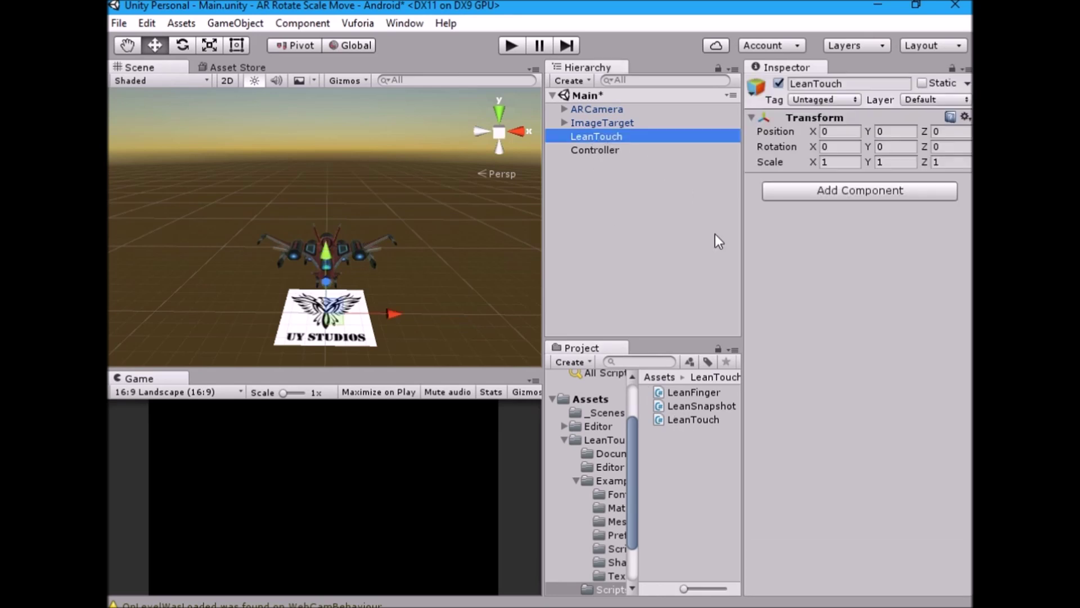
drag(544, 439, 480, 449)
drag(567, 450, 626, 450)
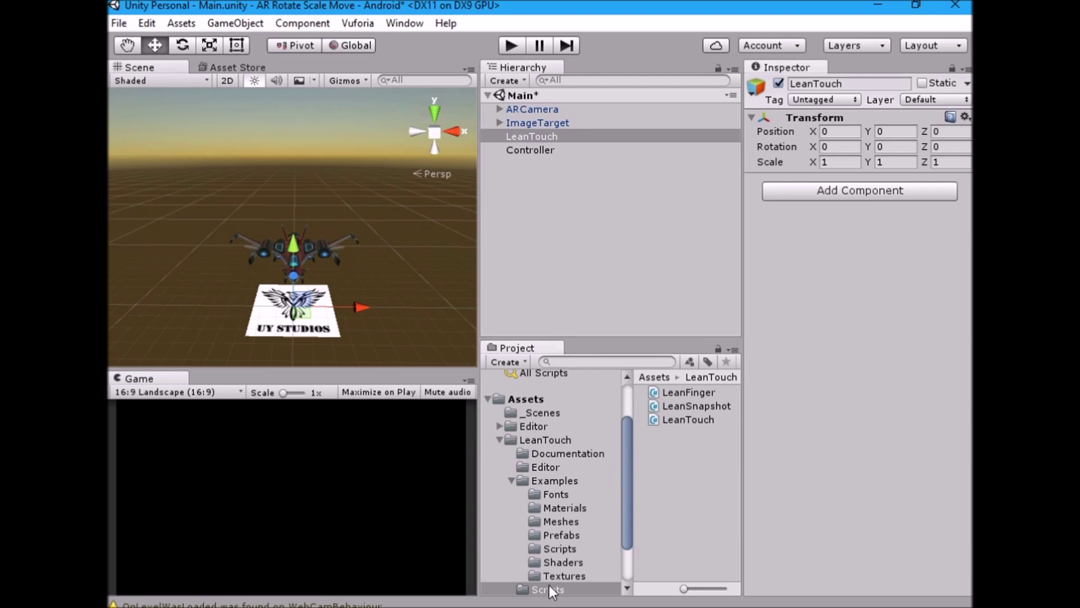
click(510, 480)
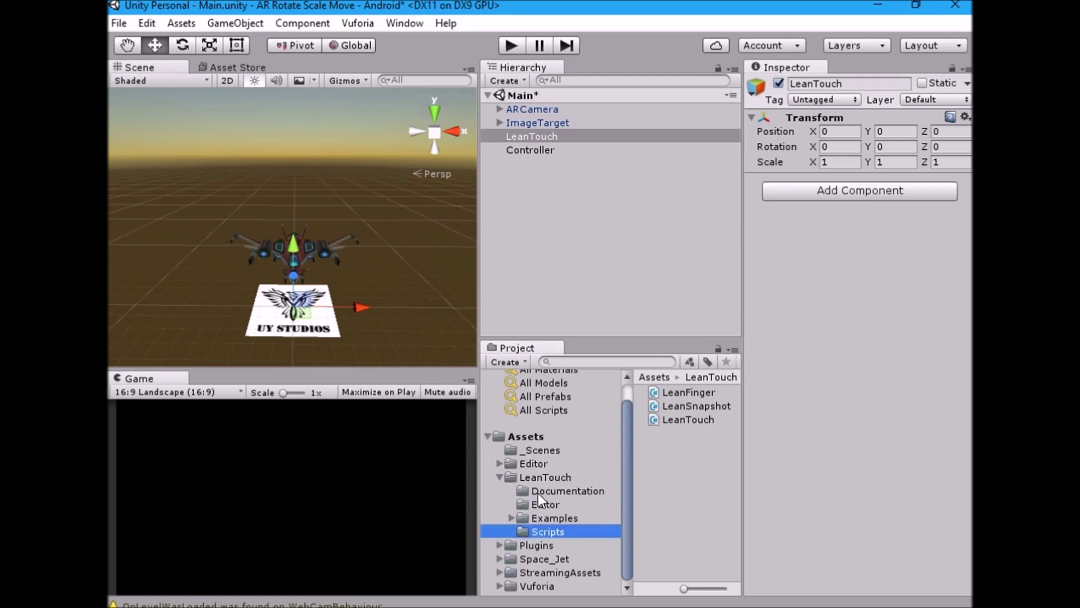
click(529, 476)
click(548, 531)
drag(684, 421, 868, 406)
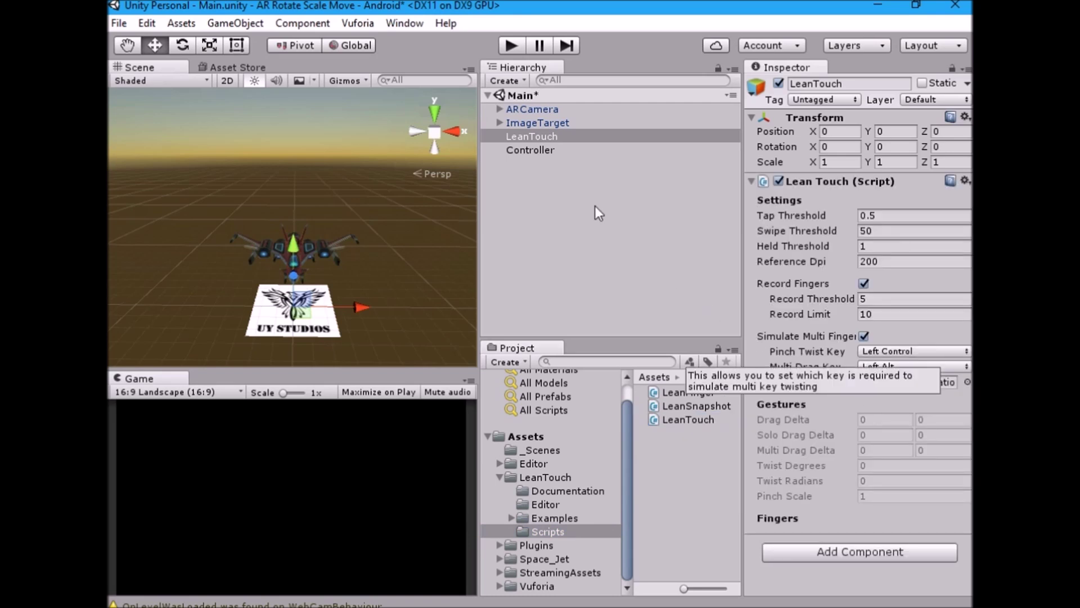
click(540, 153)
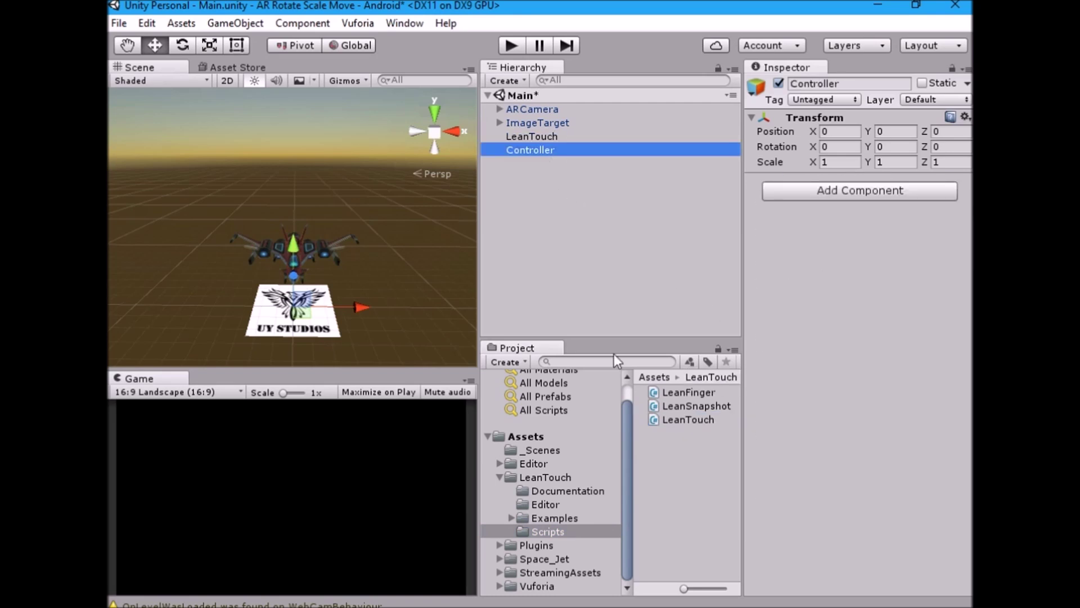
Add the LeanSelect3DTransform script from LeanTouch/Examples/Scripts to the Controller object
click(538, 517)
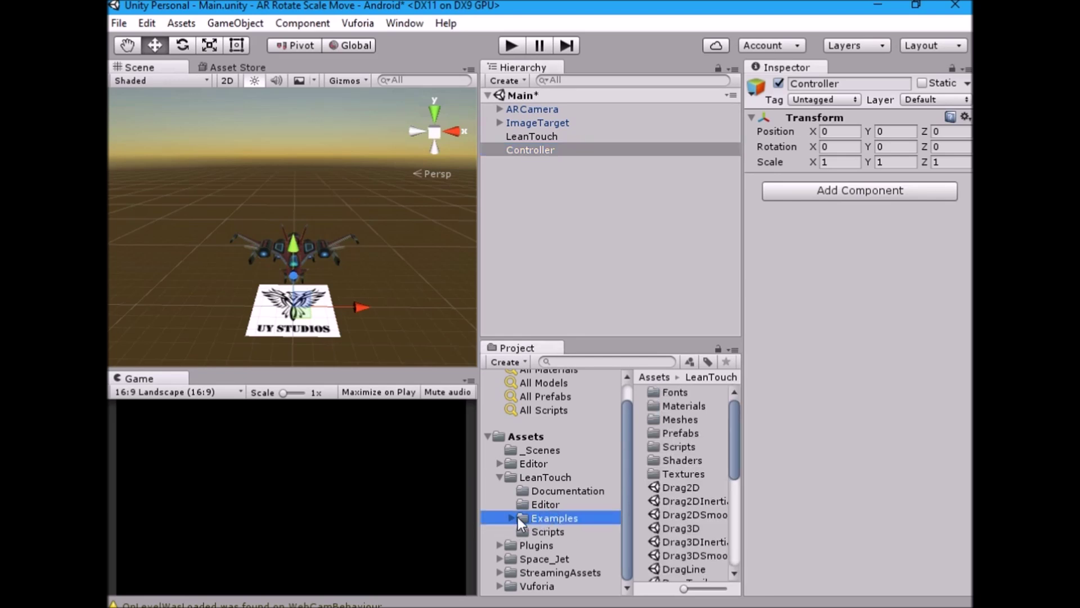
click(512, 518)
click(556, 492)
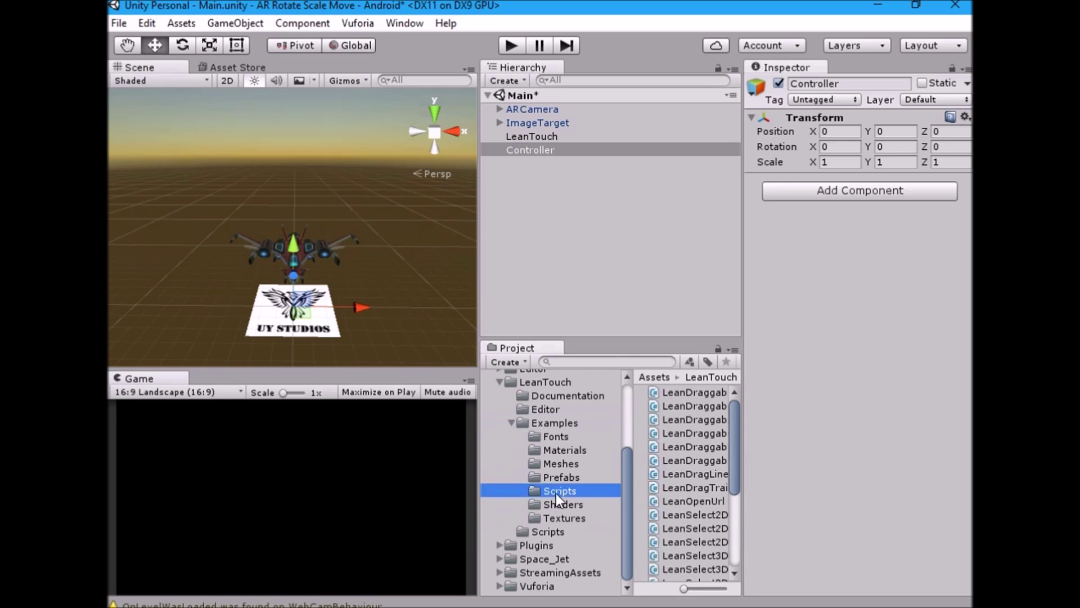
drag(478, 456, 393, 461)
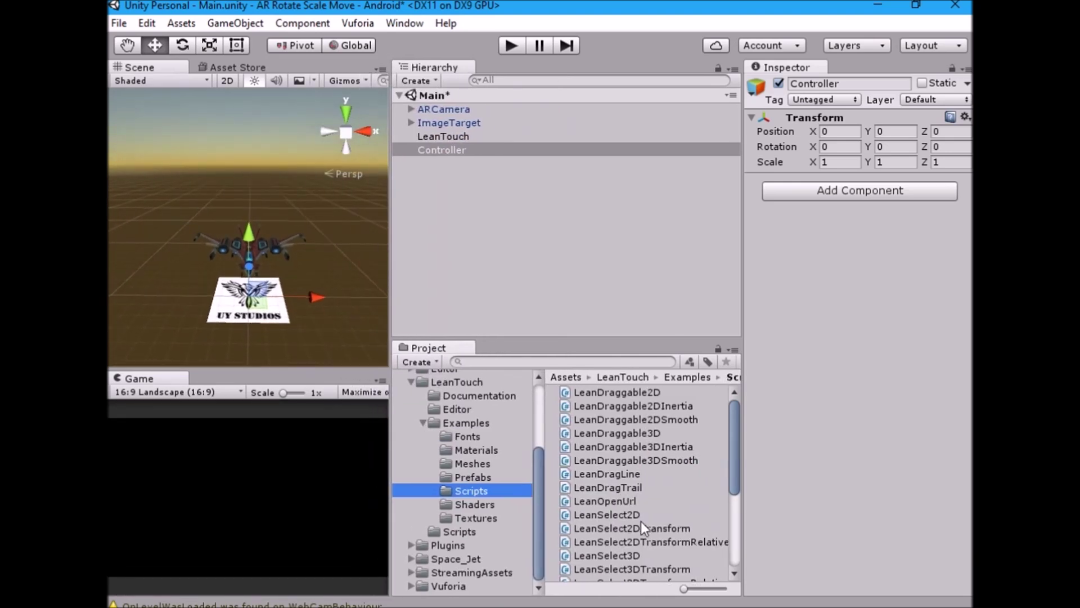
scroll(639, 528, down, 3)
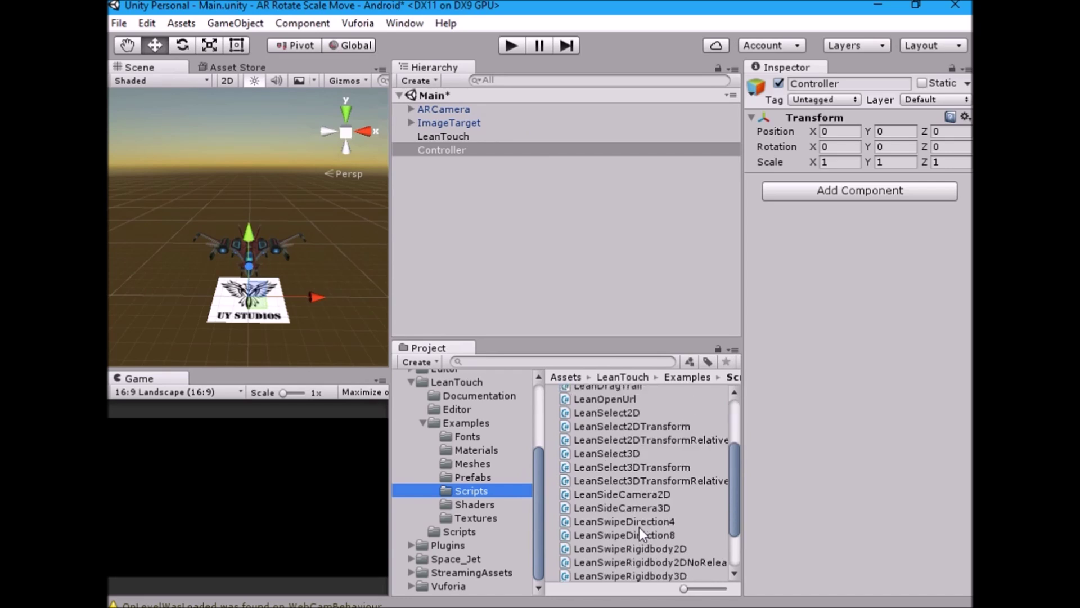
click(630, 467)
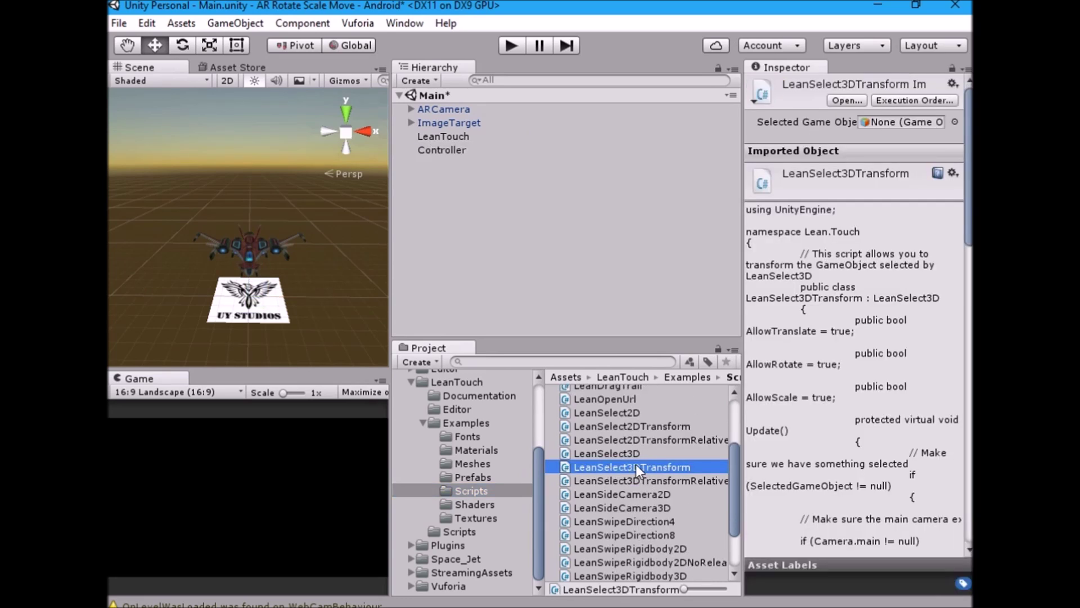
click(436, 148)
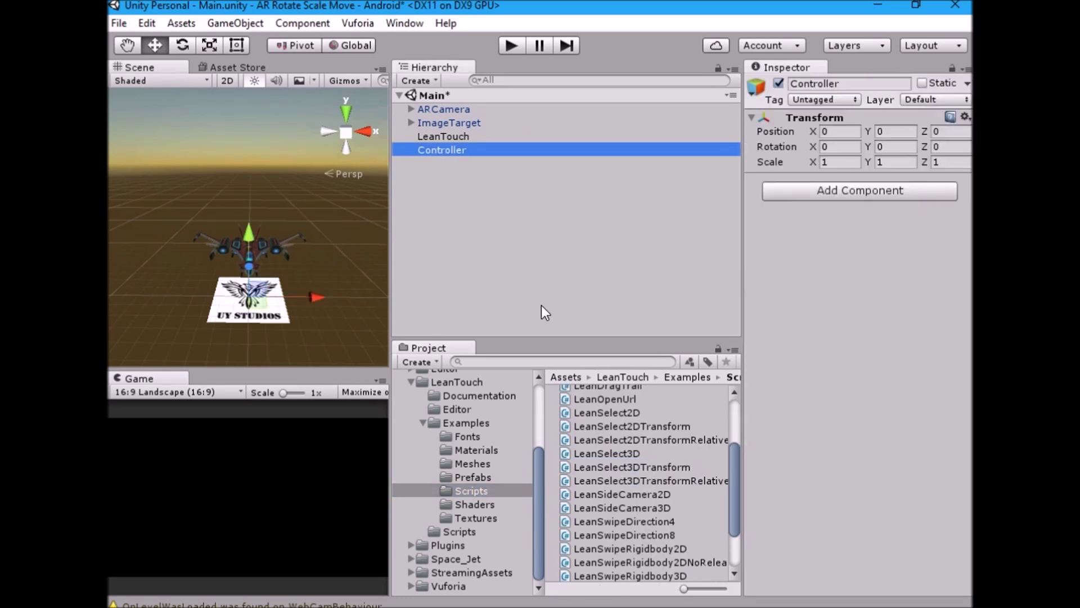
drag(627, 466, 865, 332)
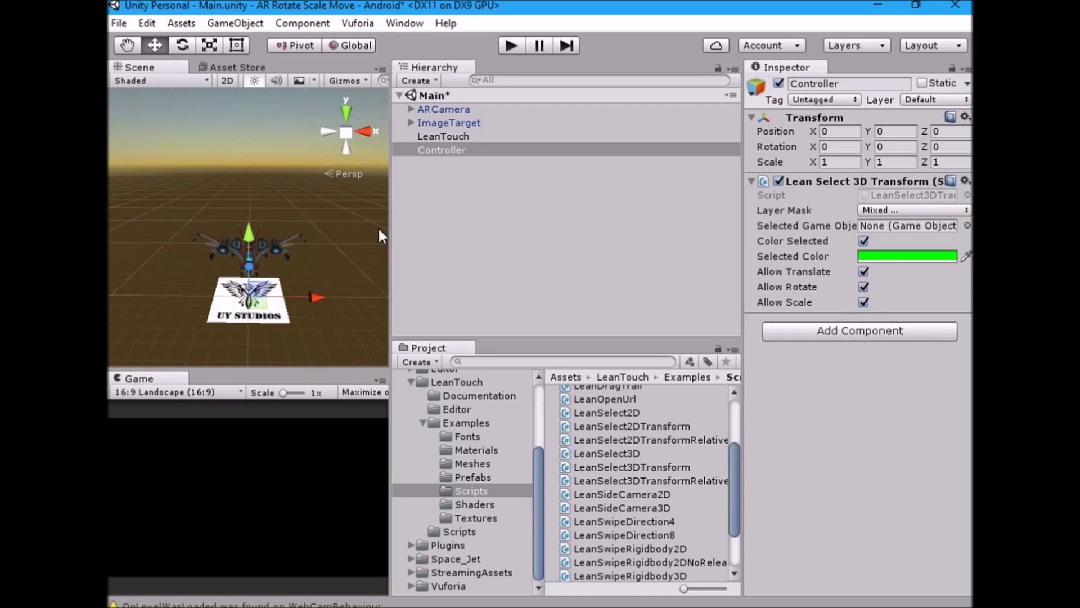
drag(390, 228, 544, 228)
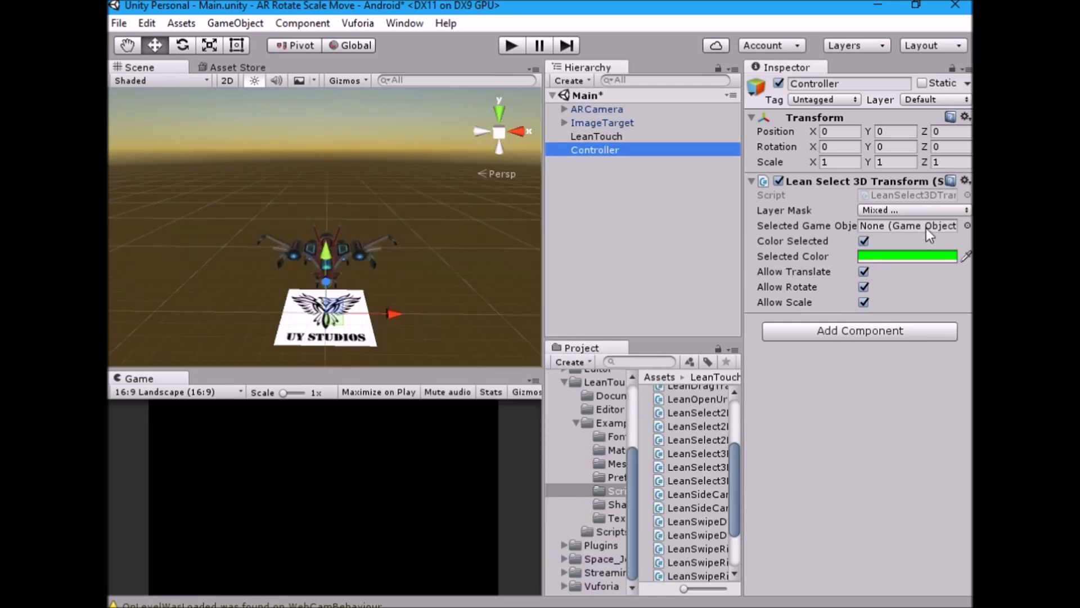
click(566, 124)
Assign Jet as the script's selected game object and collapse the LeanTouch folder
drag(586, 134, 889, 230)
click(685, 224)
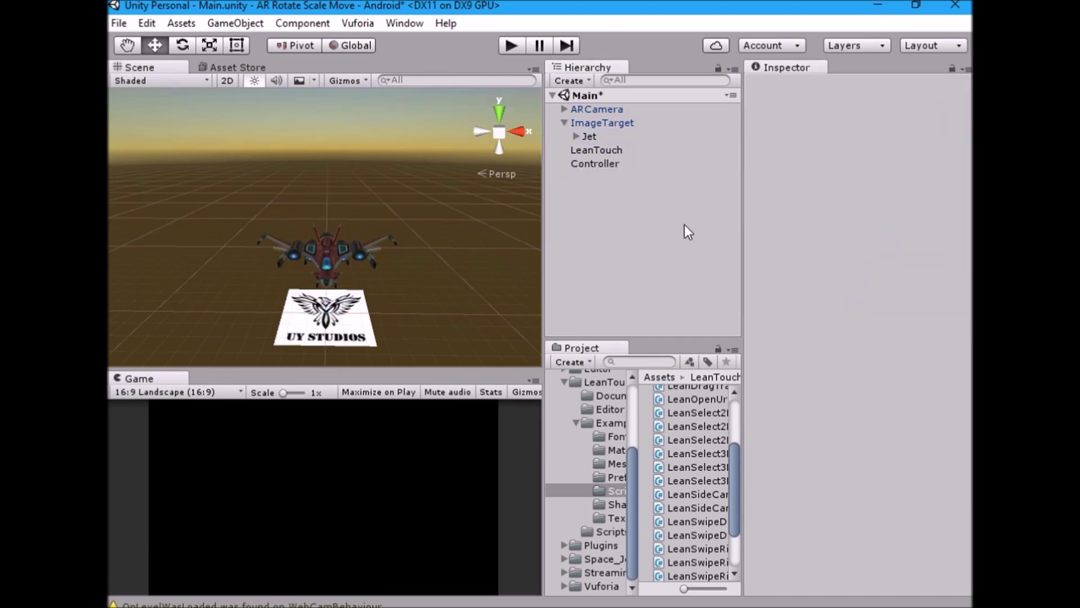
click(564, 383)
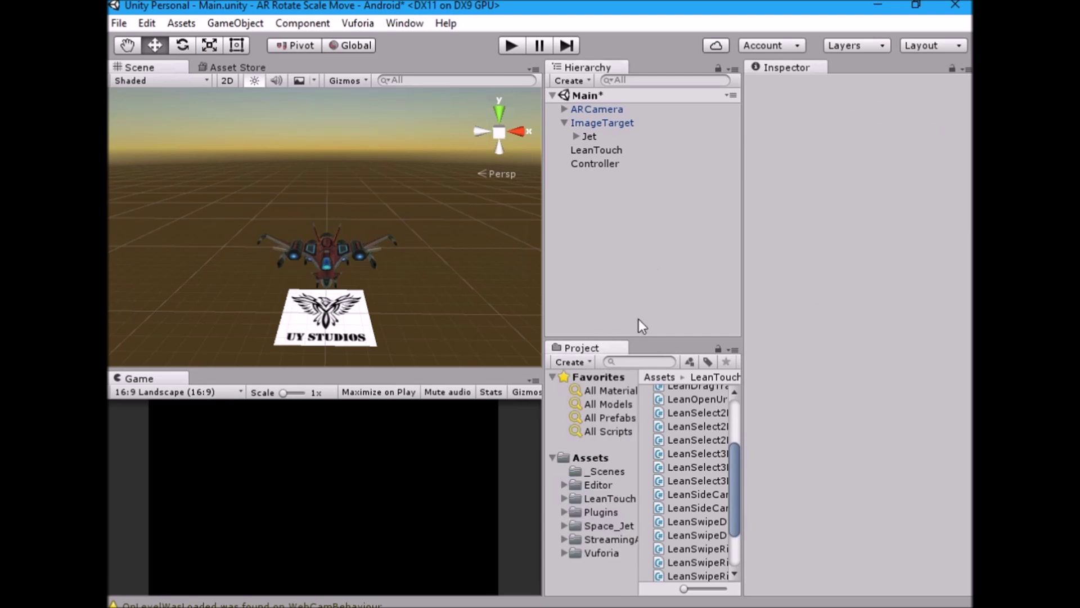
click(585, 458)
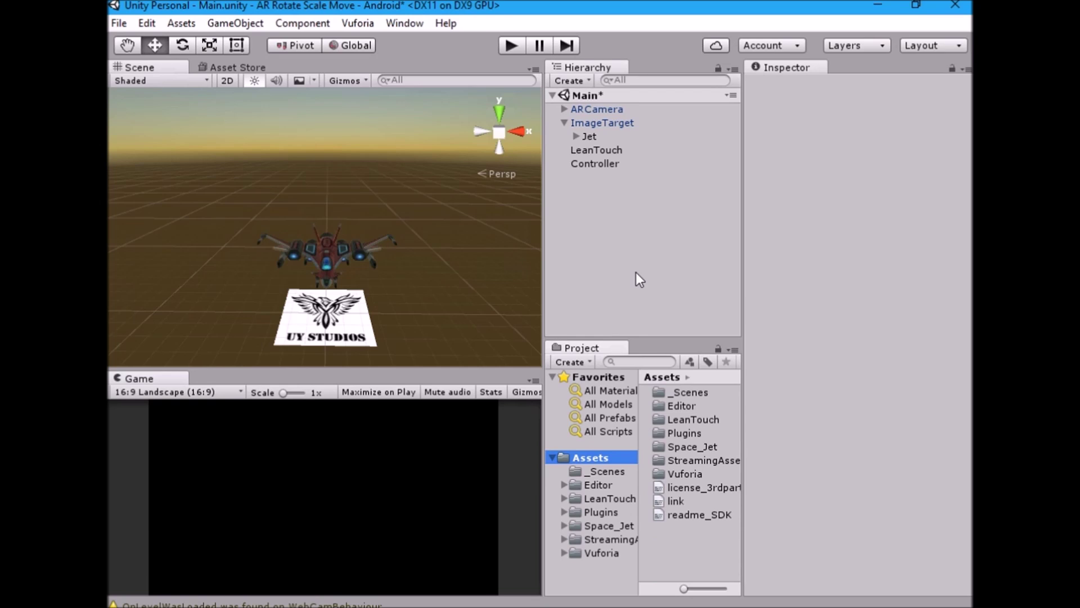
Save the project from the File menu
click(118, 23)
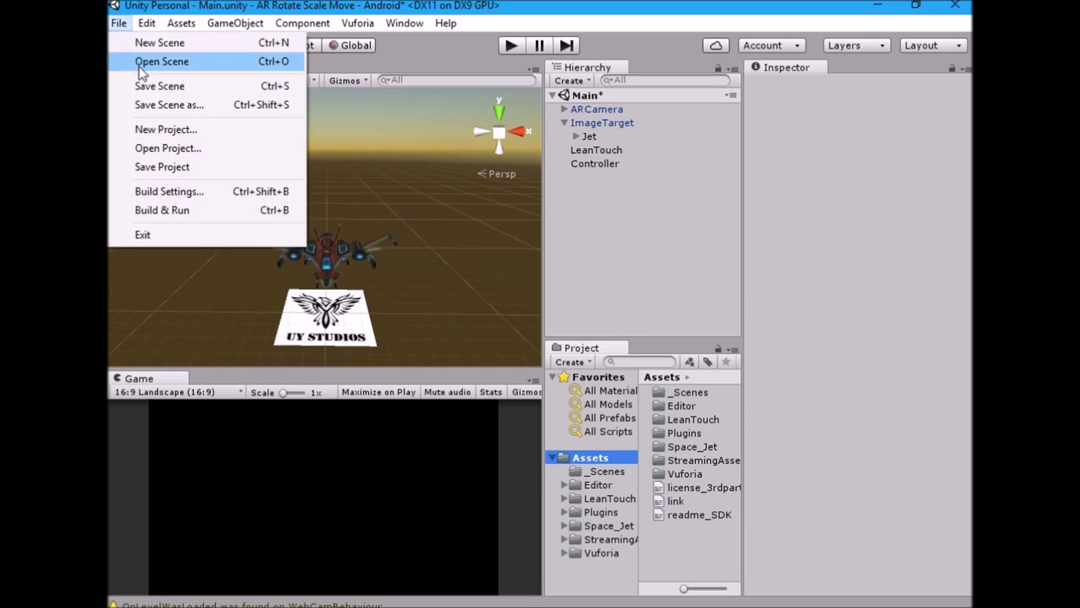
click(140, 62)
click(117, 23)
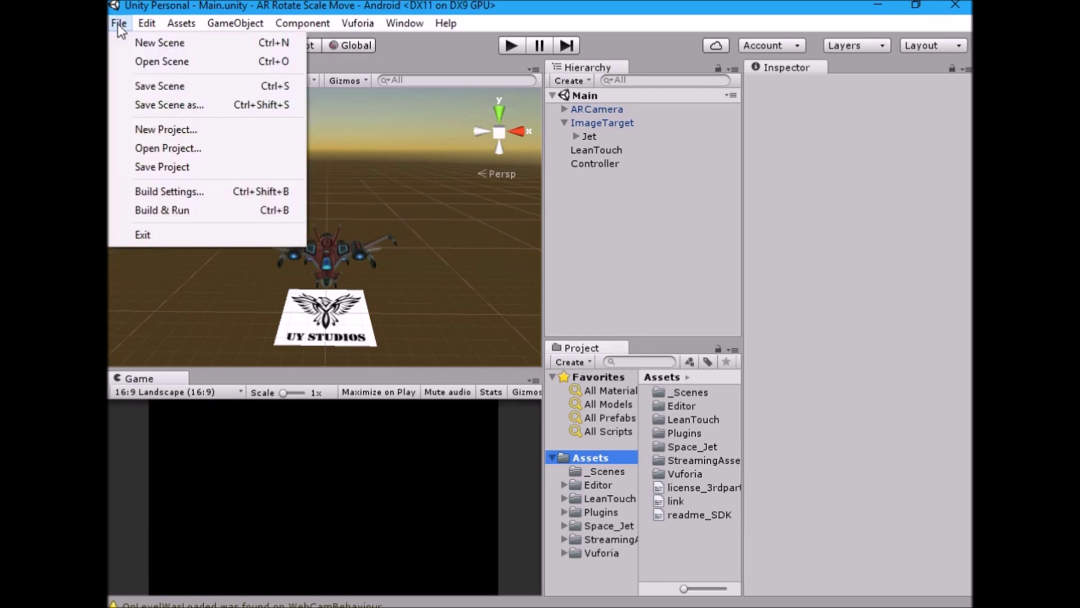
click(154, 164)
click(118, 23)
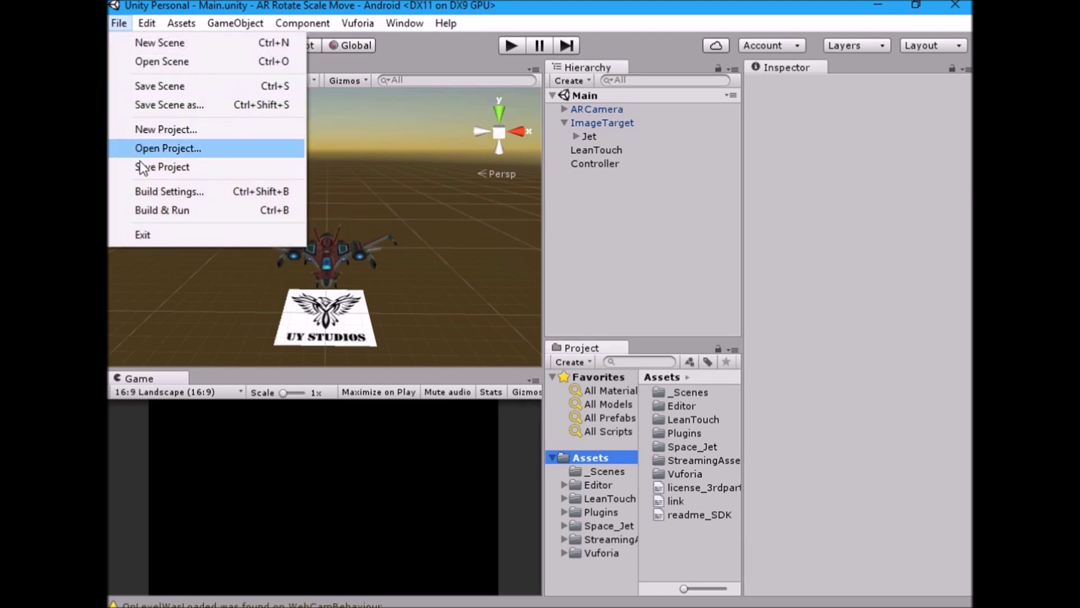